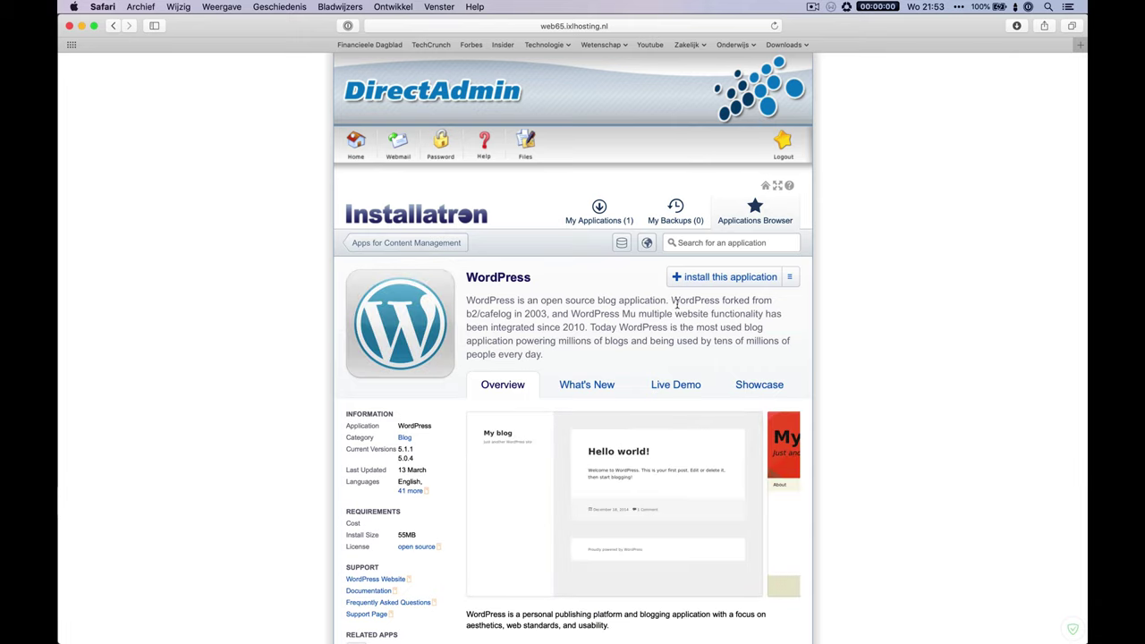
- Start a new WordPress installation with '+ install this application'
left_click(720, 277)
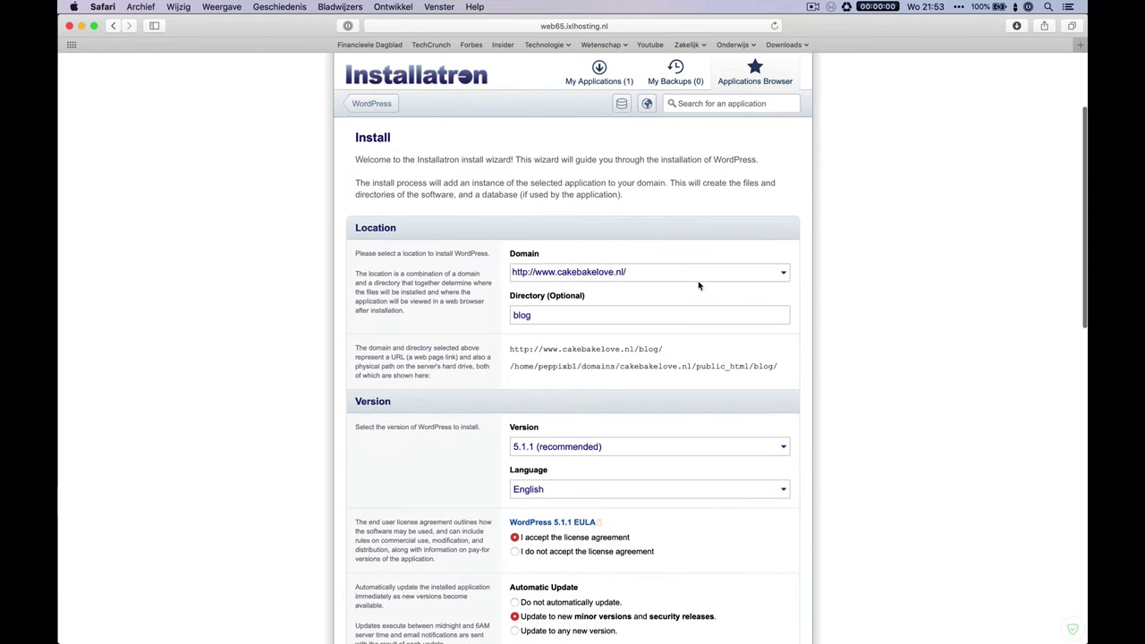
left_click(699, 276)
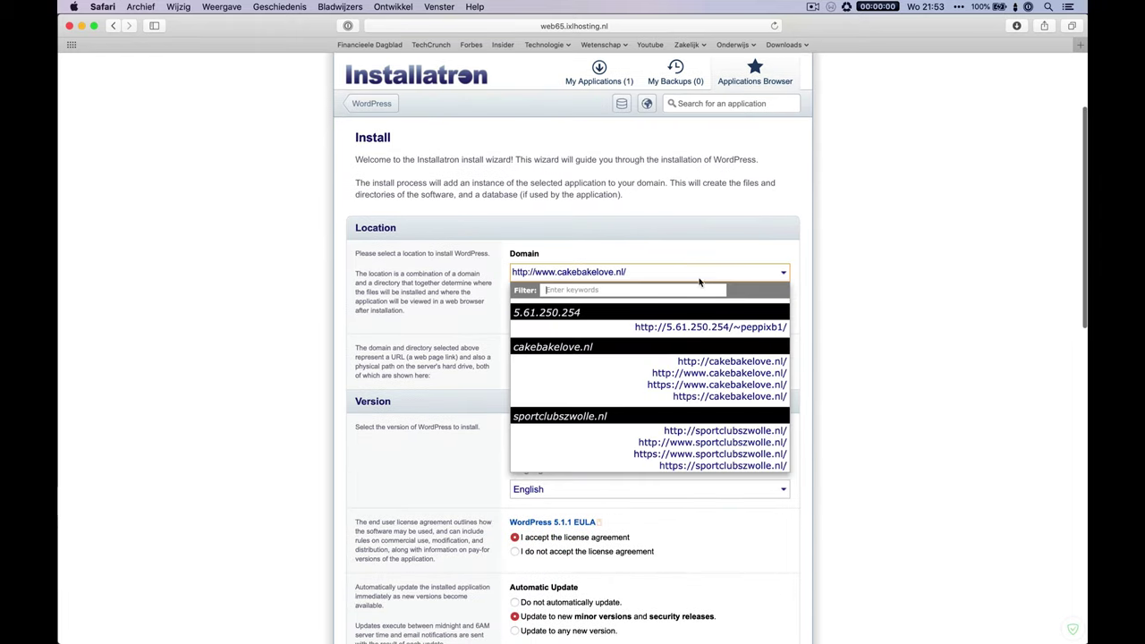
left_click(711, 465)
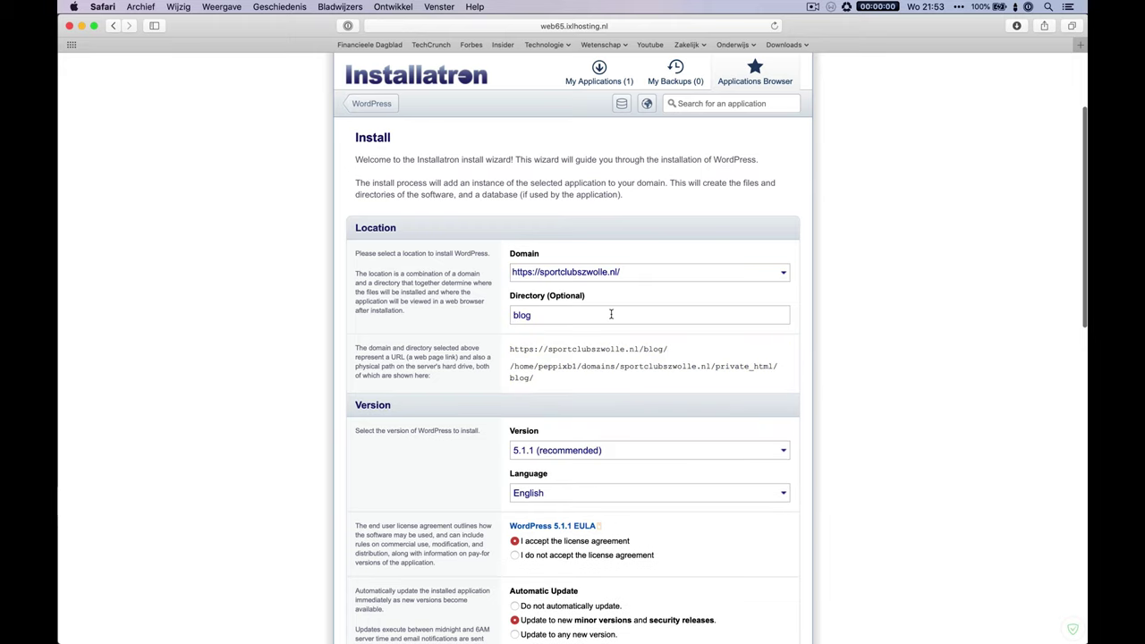
double_click(535, 315)
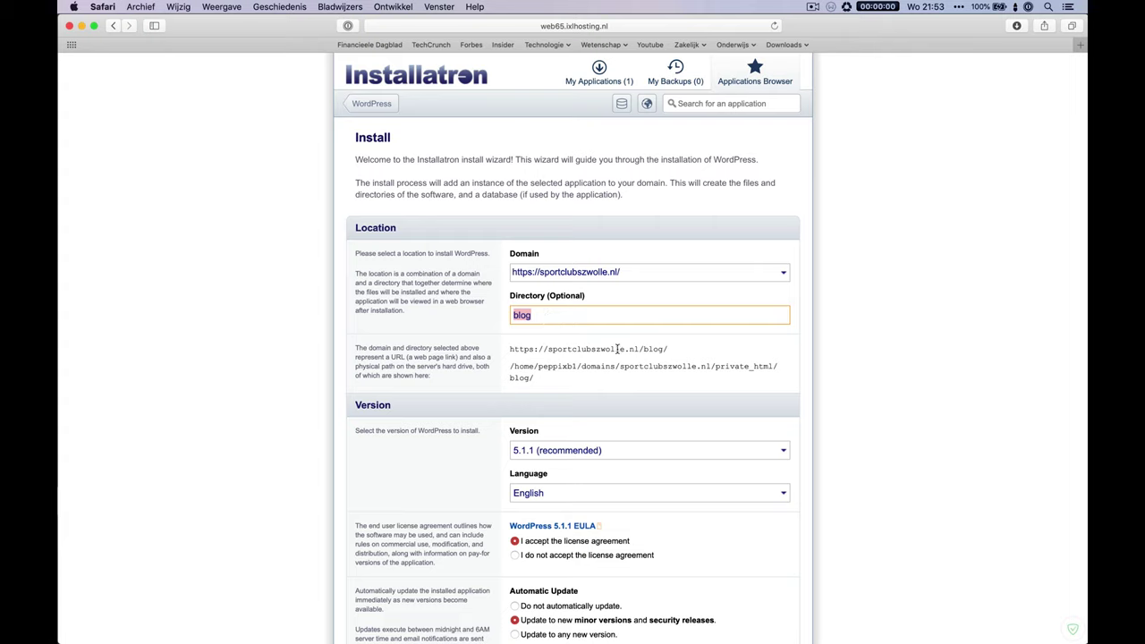
left_click_drag(639, 349, 671, 349)
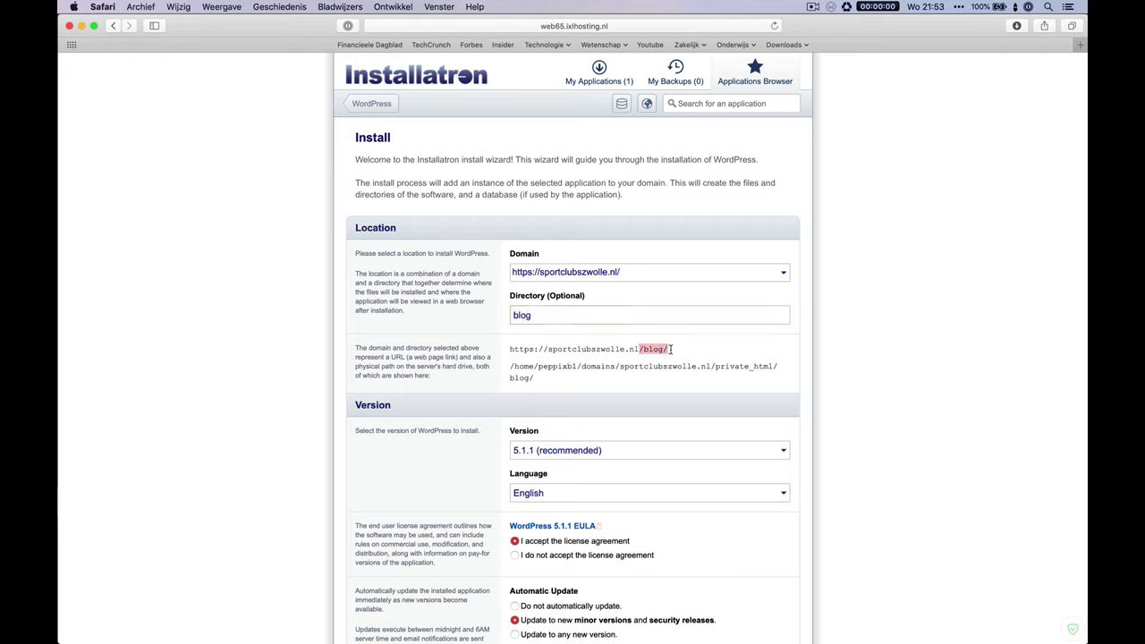
right_click(672, 349)
left_click(659, 354)
left_click(656, 352)
left_click_drag(644, 351, 670, 354)
- Clear 'blog' from the Directory field so WordPress installs at the domain root
double_click(594, 317)
key("BackSpace")
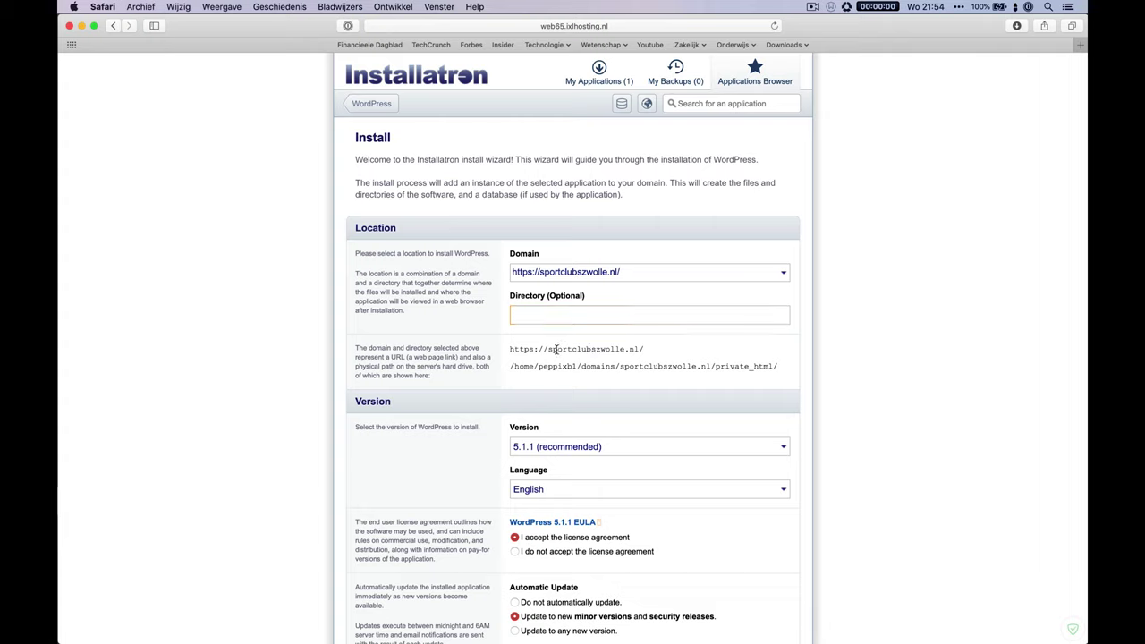
left_click_drag(547, 349, 657, 348)
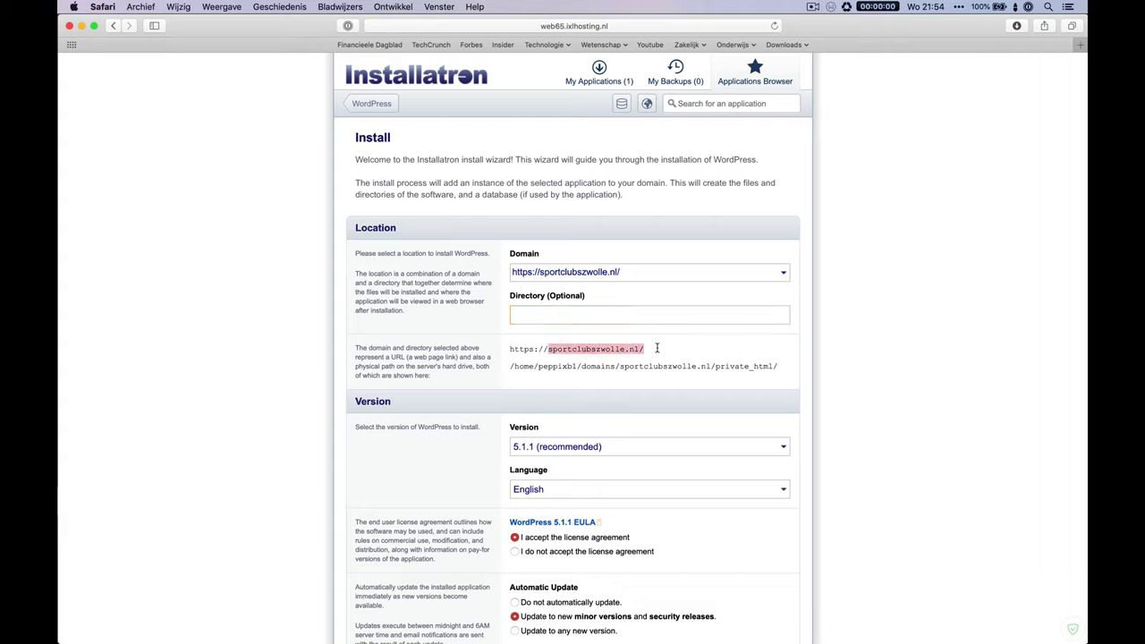
left_click(674, 317)
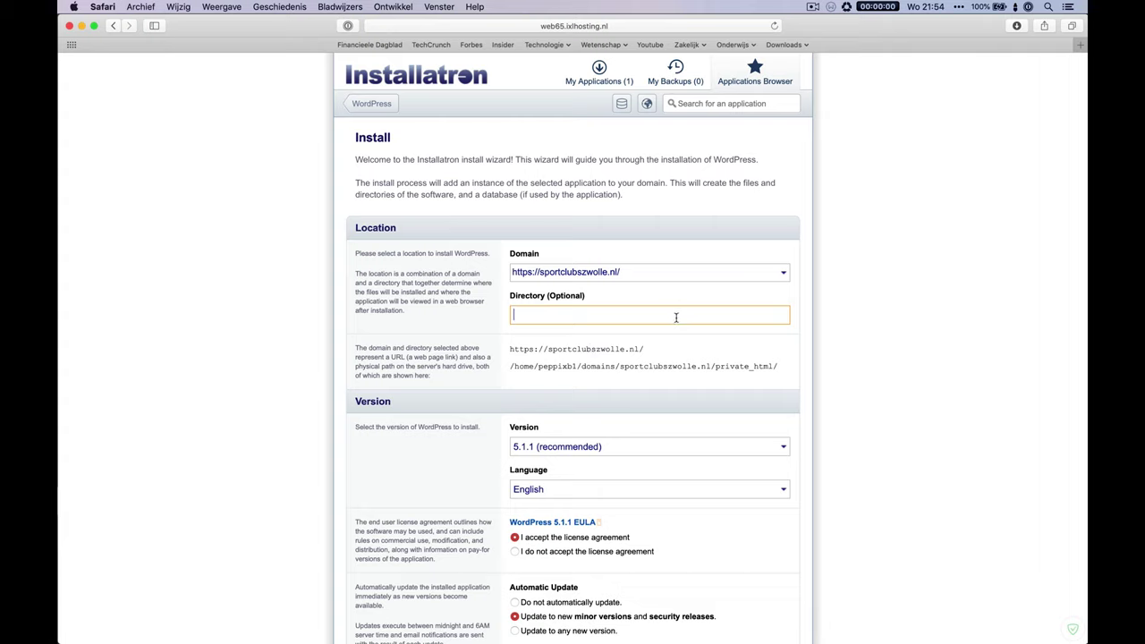
triple_click(508, 302)
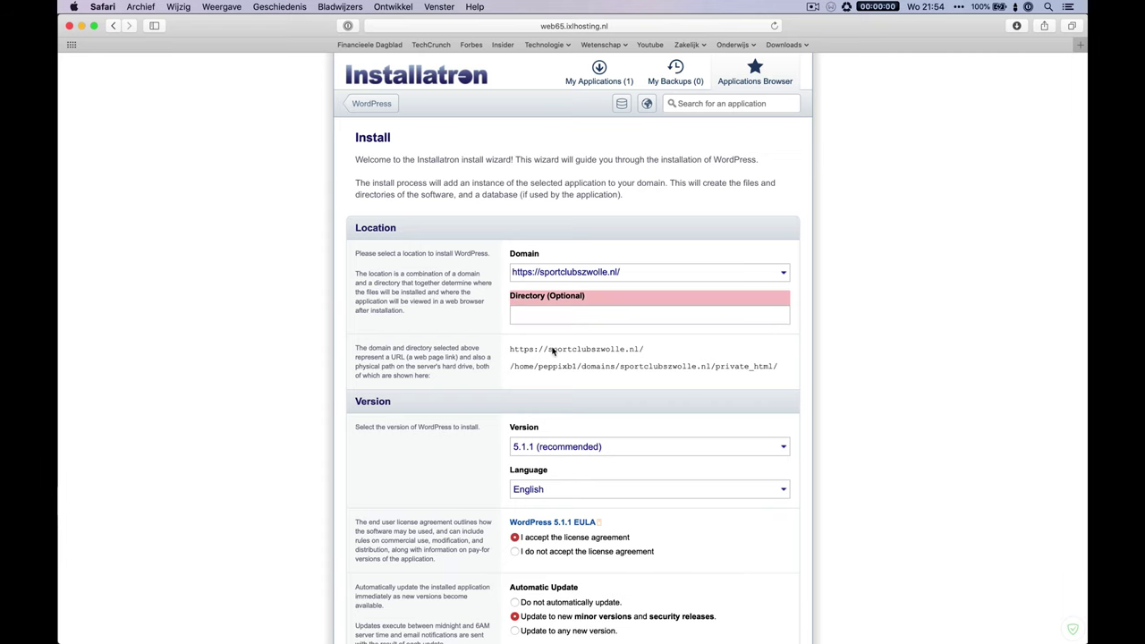
left_click(571, 378)
scroll(570, 377, "down", 4)
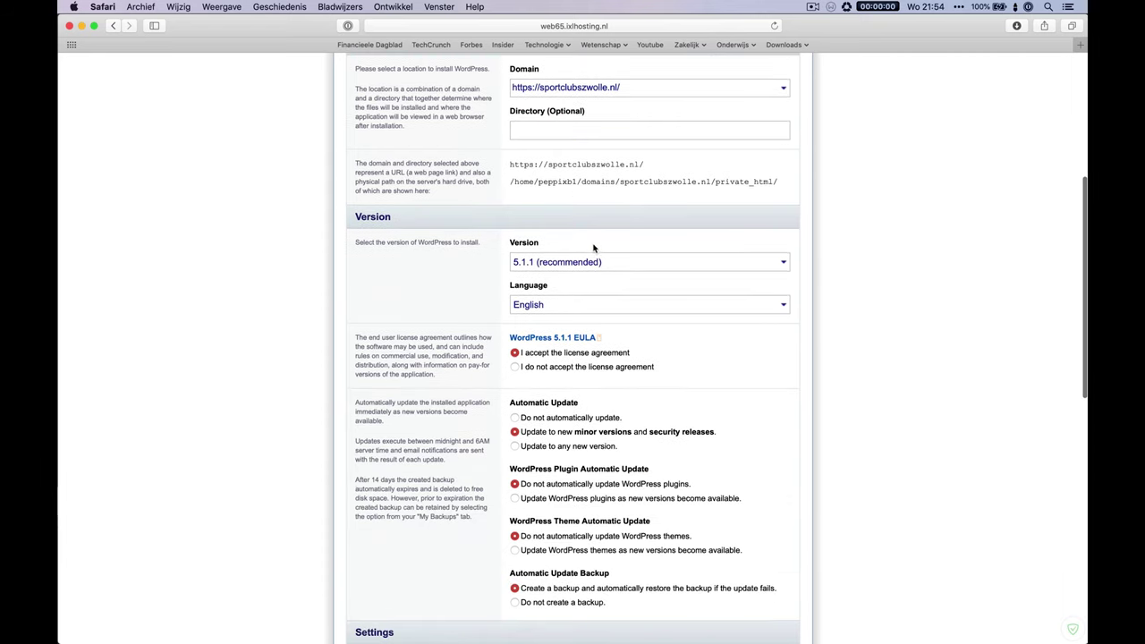
- Keep version 5.1.1 (recommended) and pick Nederlands (Dutch) as the language
scroll(597, 247, "down", 2)
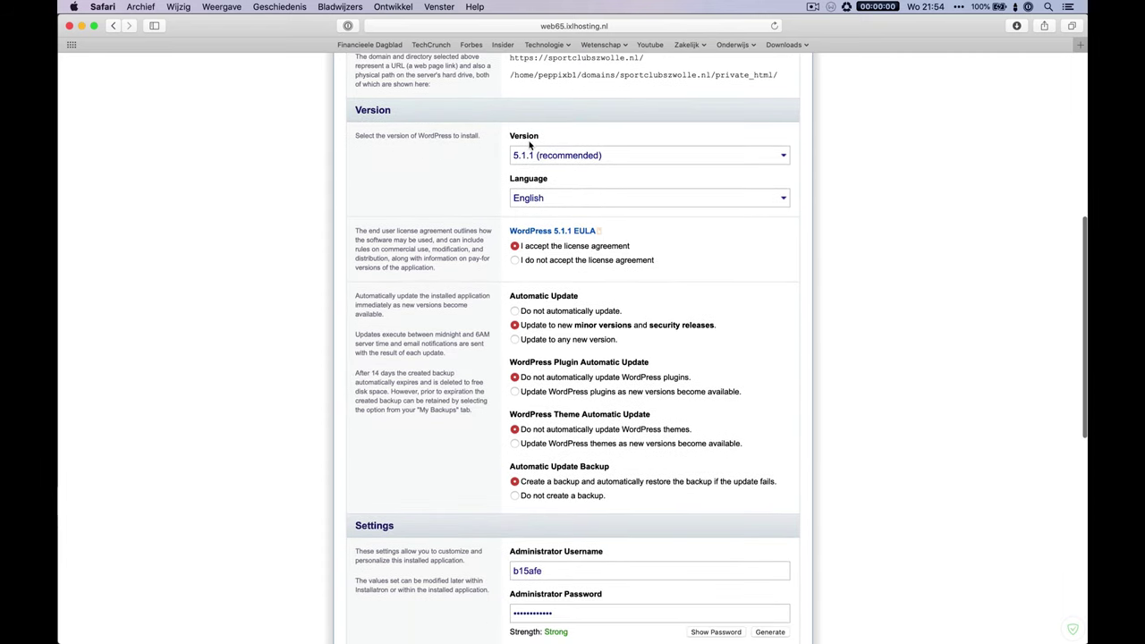
left_click(545, 158)
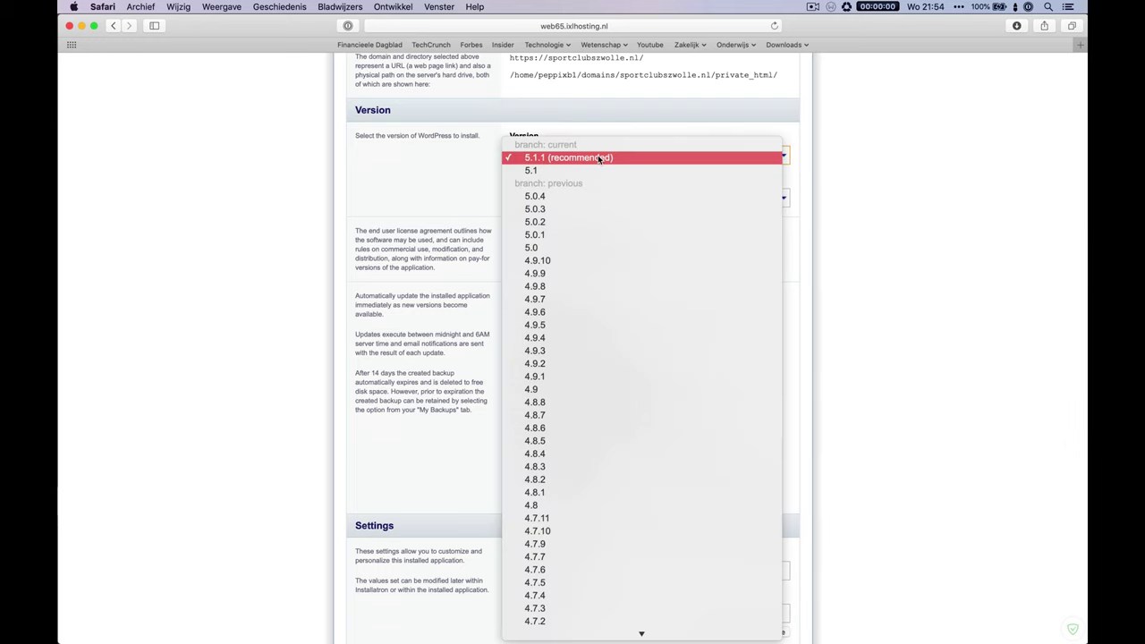
left_click(599, 158)
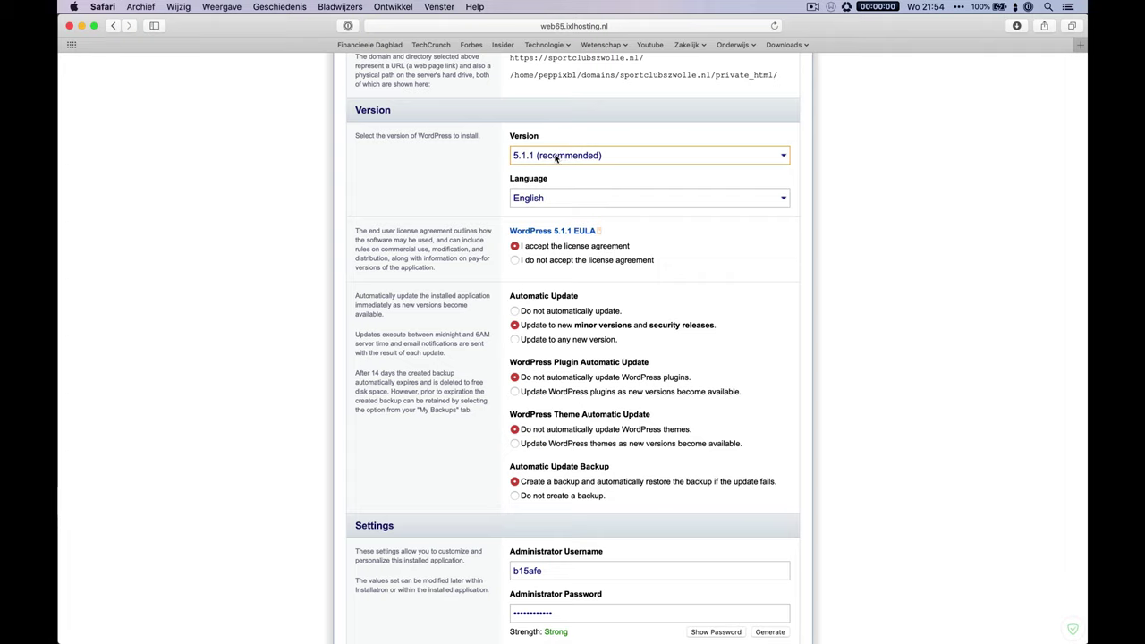
left_click(542, 200)
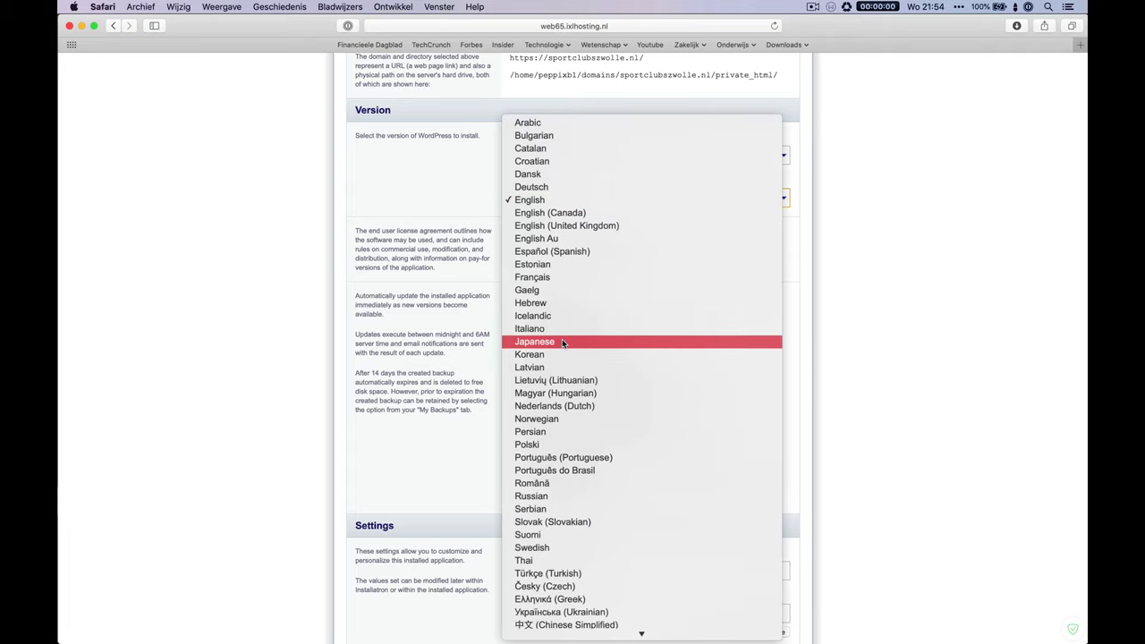
left_click(556, 407)
scroll(626, 155, "down", 3)
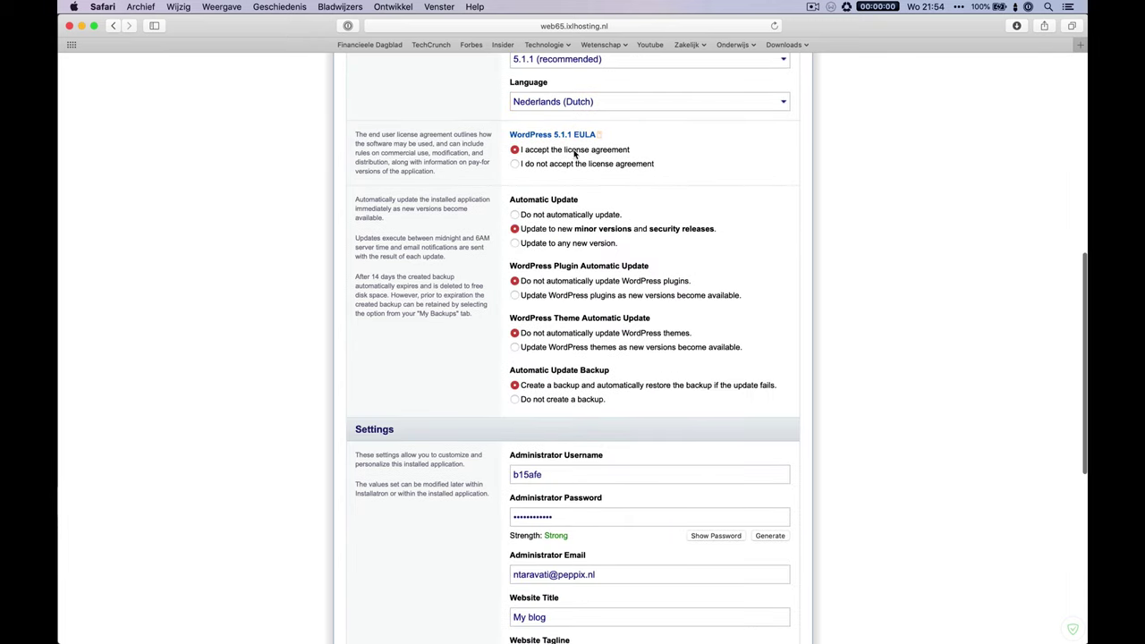
scroll(606, 237, "down", 2)
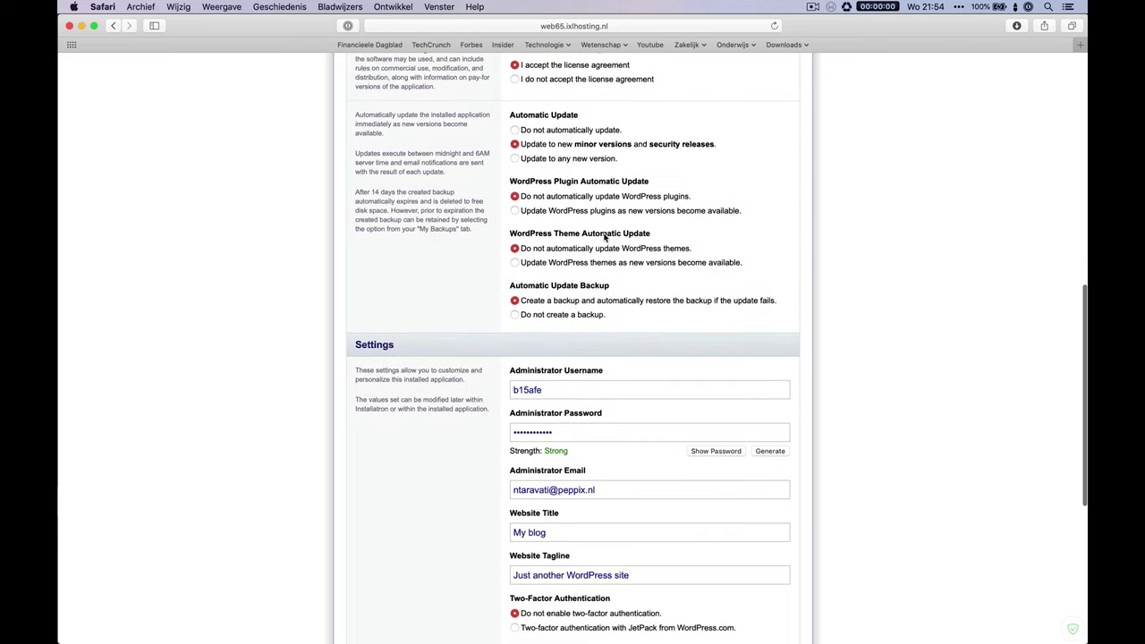
- Auto-update WordPress to any new version, plus plugins and themes, without creating a backup first
left_click(607, 154)
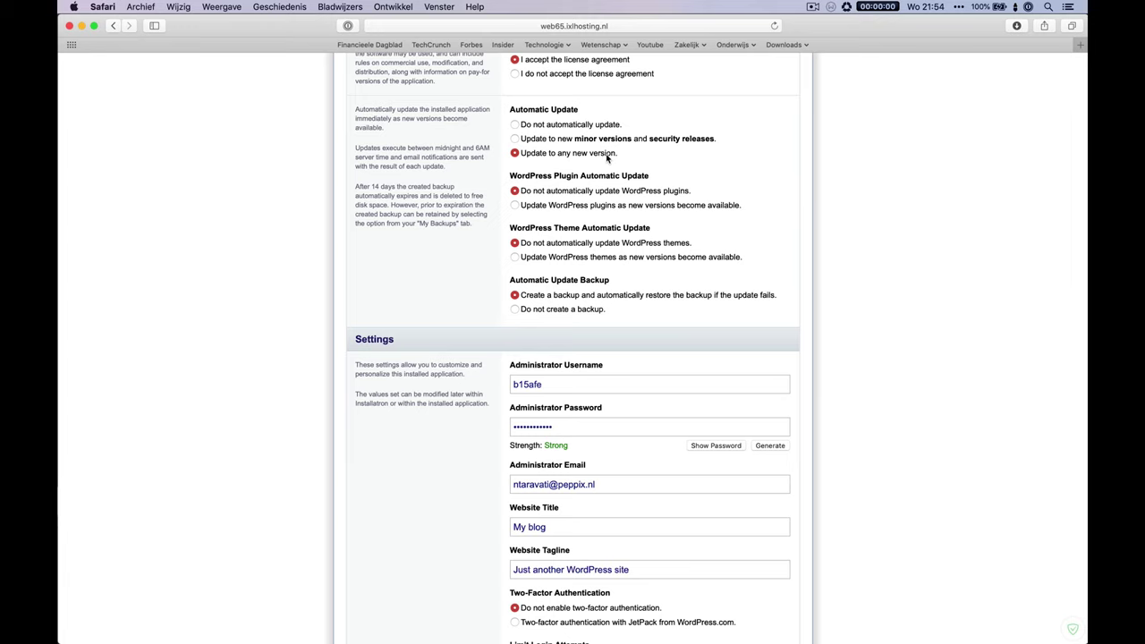
scroll(607, 156, "down", 1)
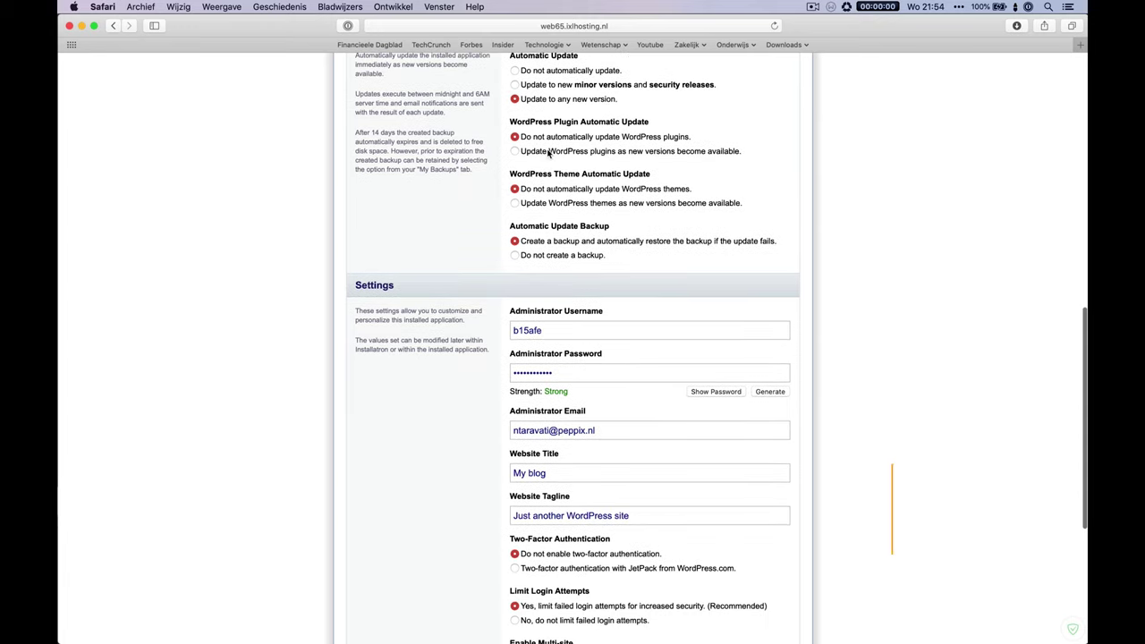
left_click(549, 154)
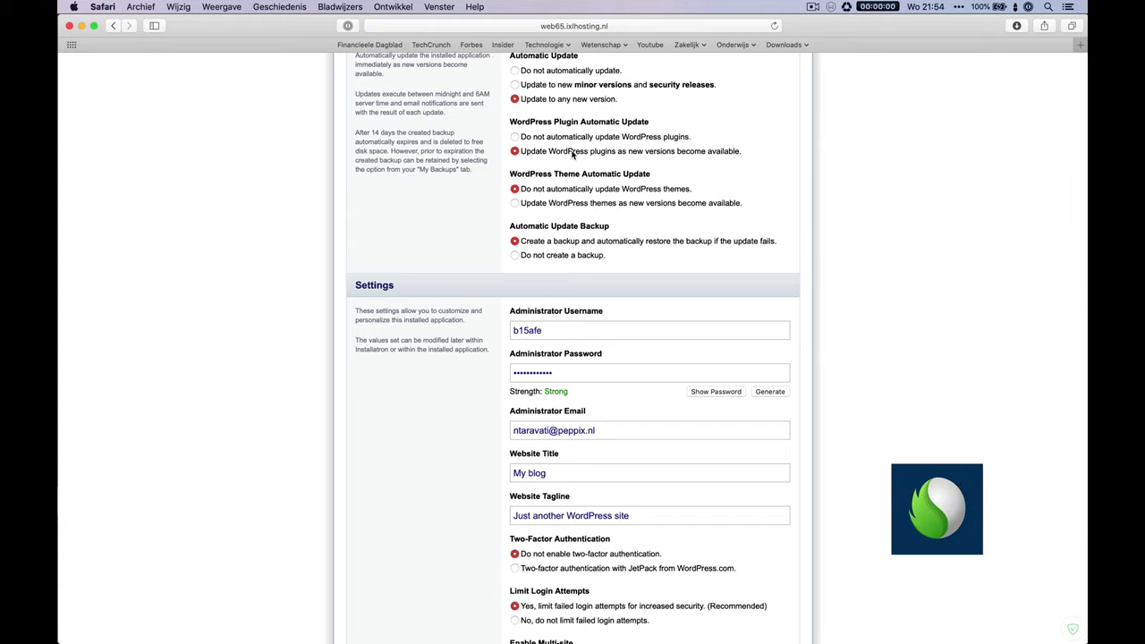
scroll(597, 154, "down", 2)
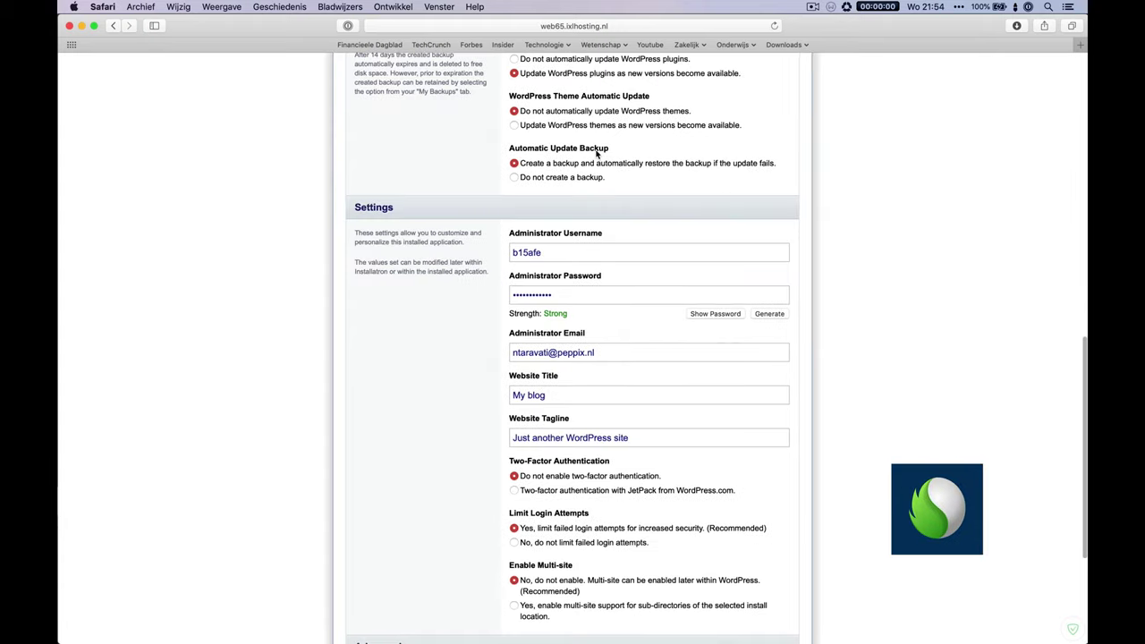
scroll(598, 153, "down", 1)
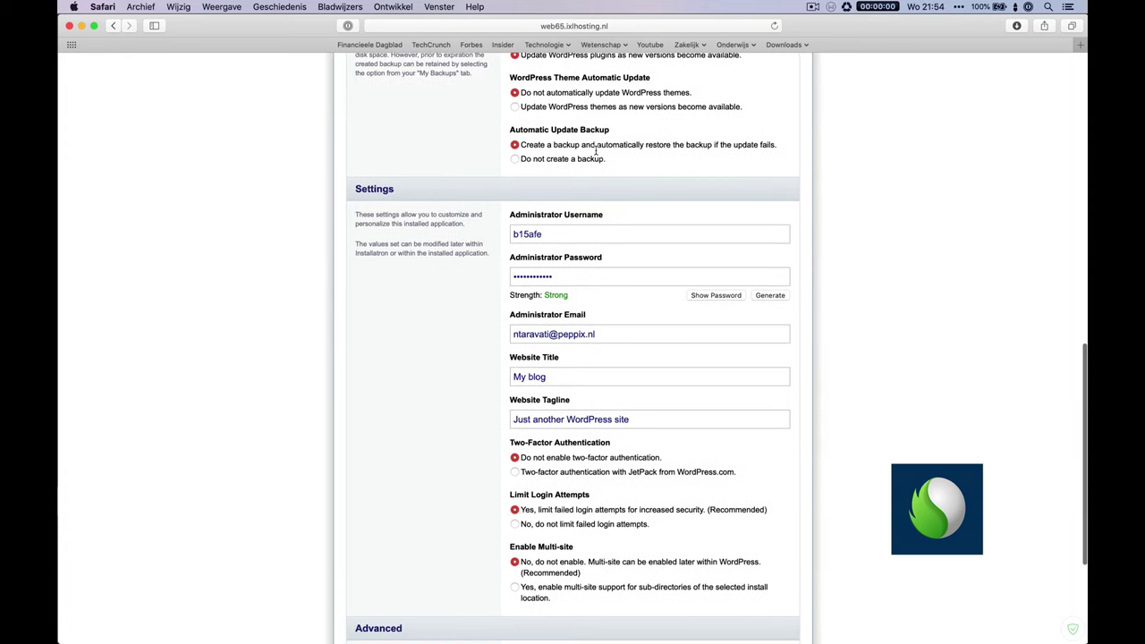
left_click(602, 107)
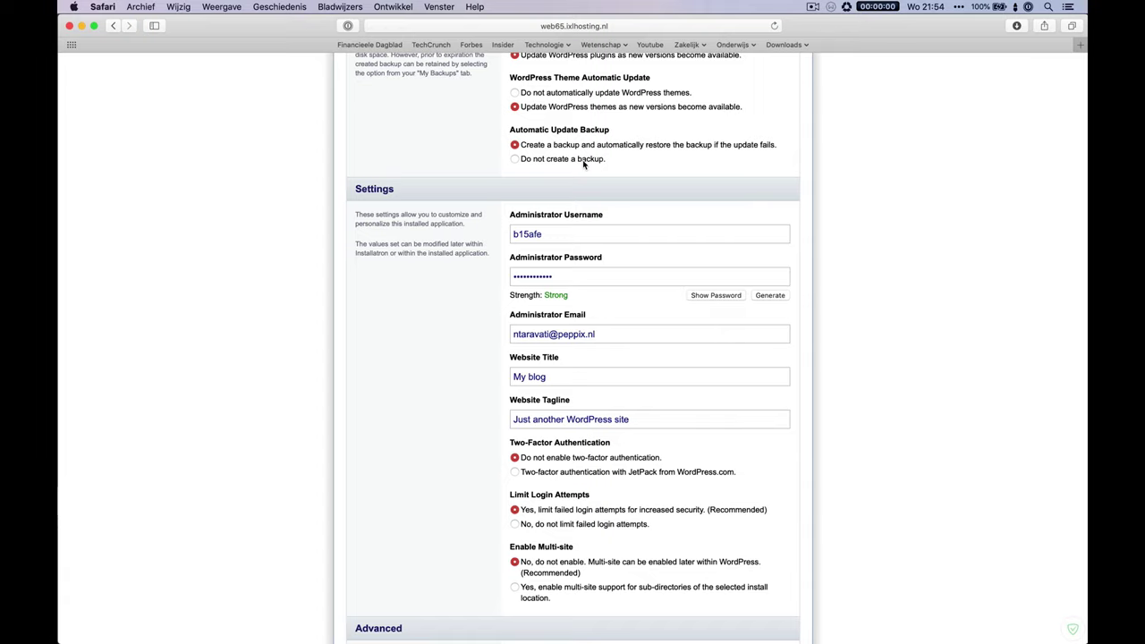
left_click(584, 161)
scroll(585, 166, "down", 3)
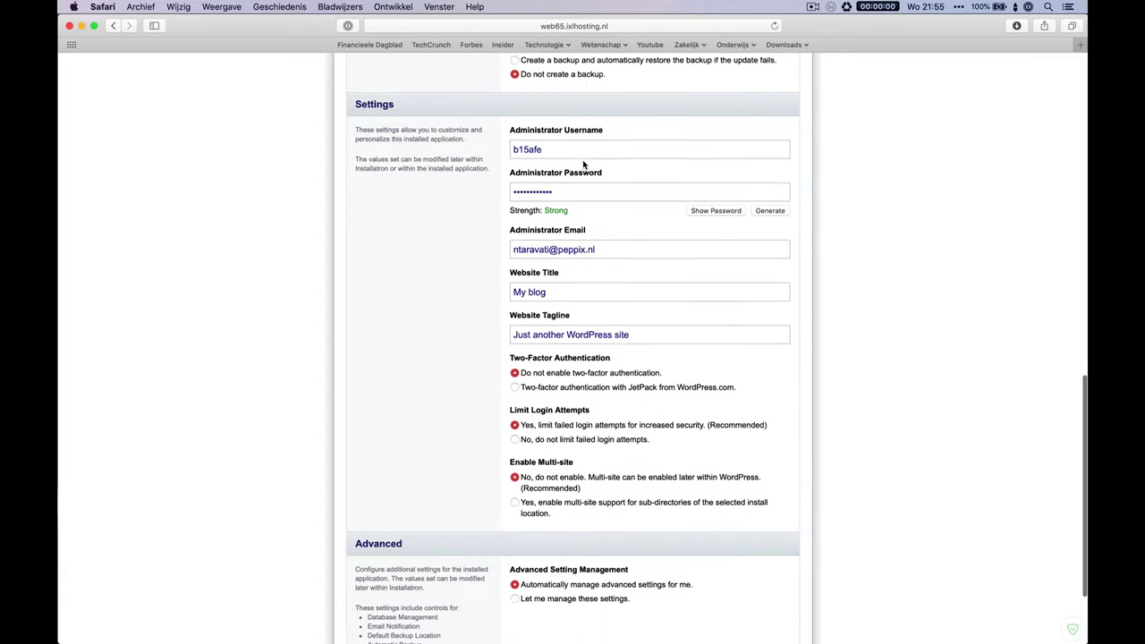
- Replace the default administrator username and reveal the generated admin password
double_click(582, 119)
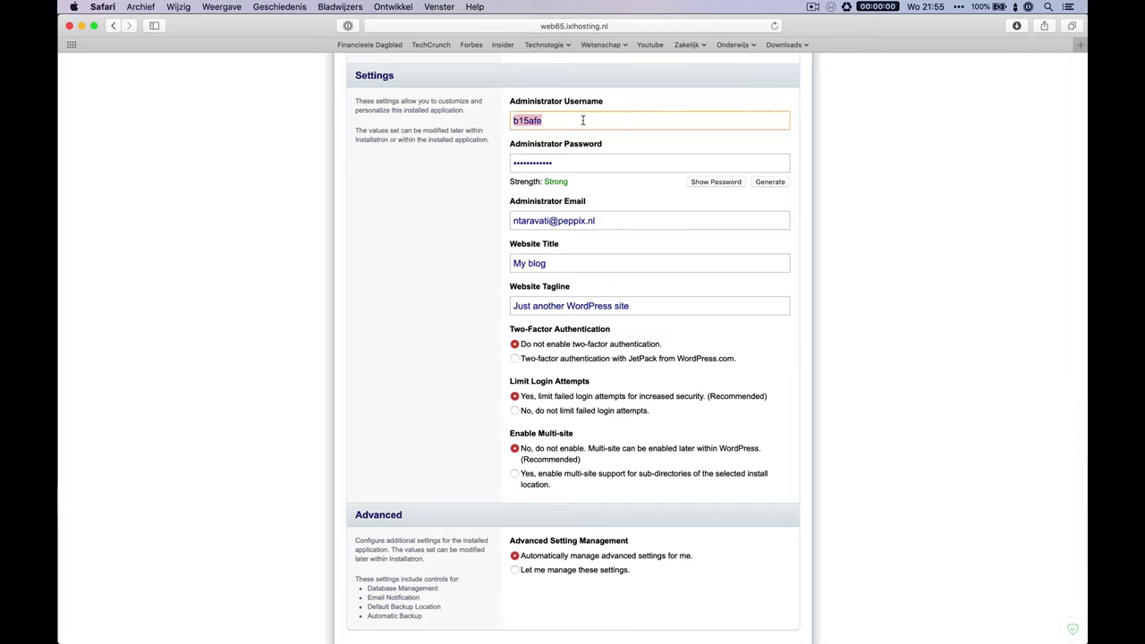
type("NTaravati")
key("Tab")
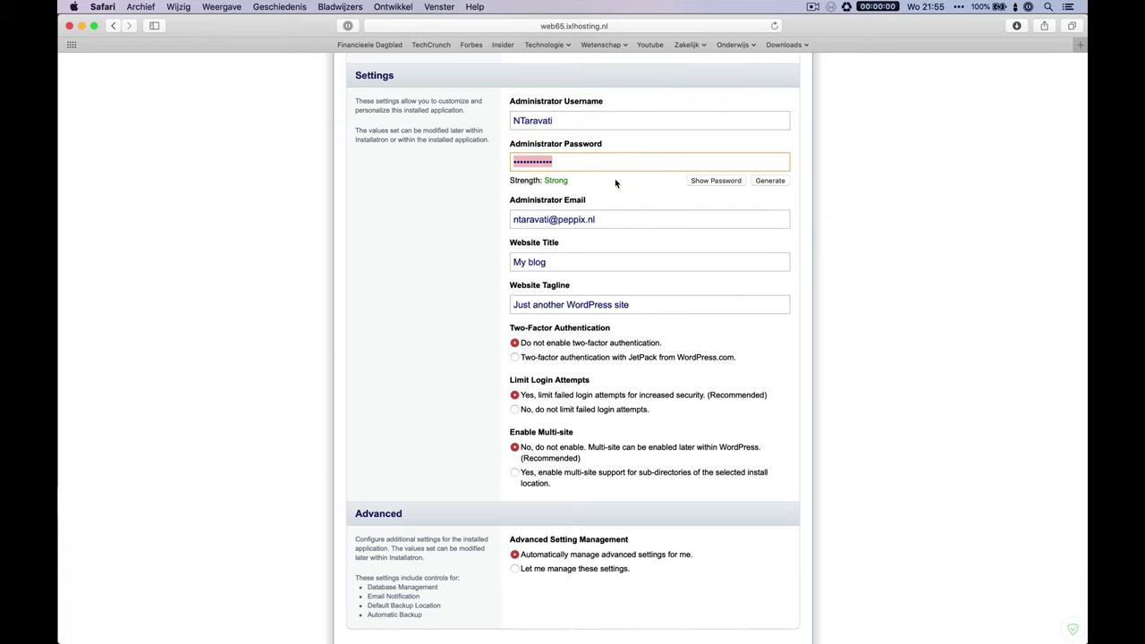
left_click(715, 180)
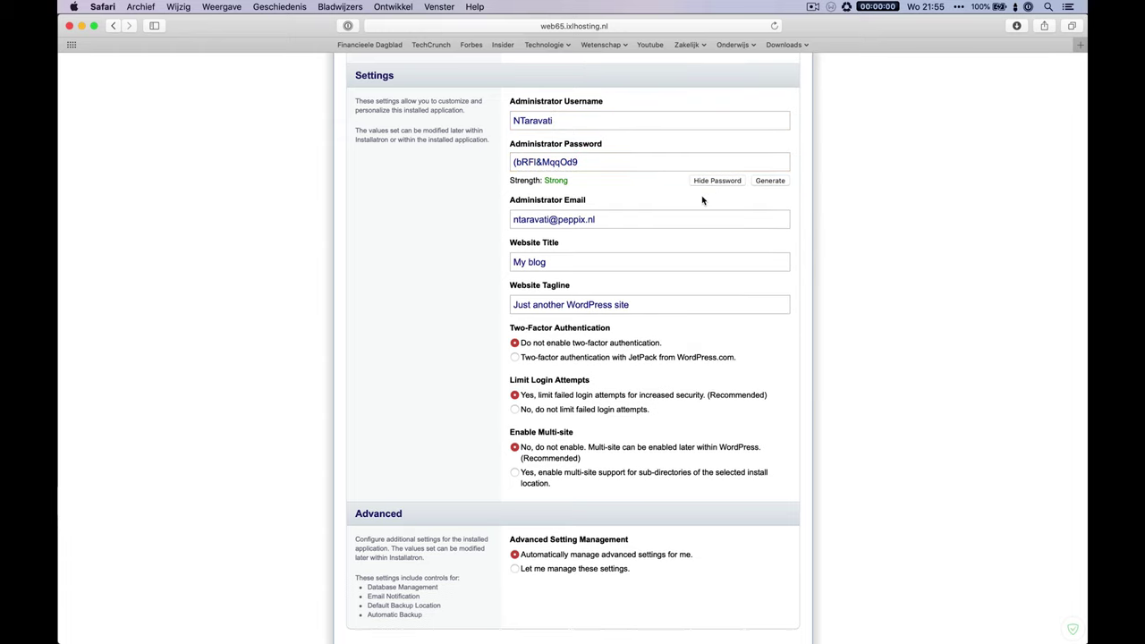
scroll(703, 201, "down", 1)
- Set the website title to 'Sportclubs' and the tagline to 'Zwole'
left_click(677, 217)
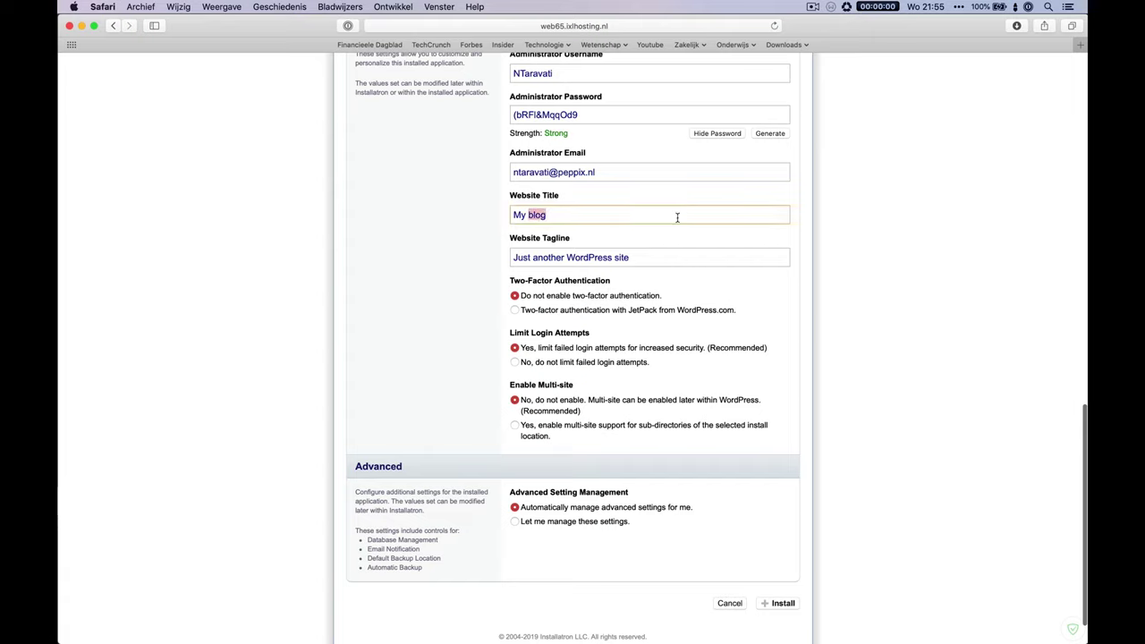
key("super+a")
type("Spor")
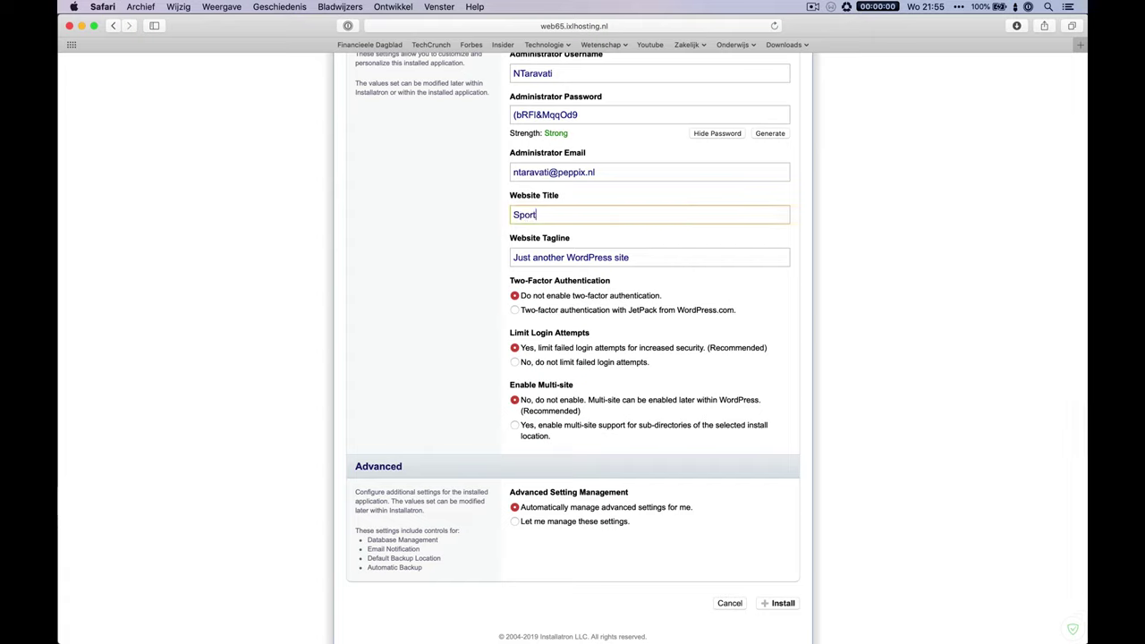
type("tclubs")
key("Tab")
type("Zwol")
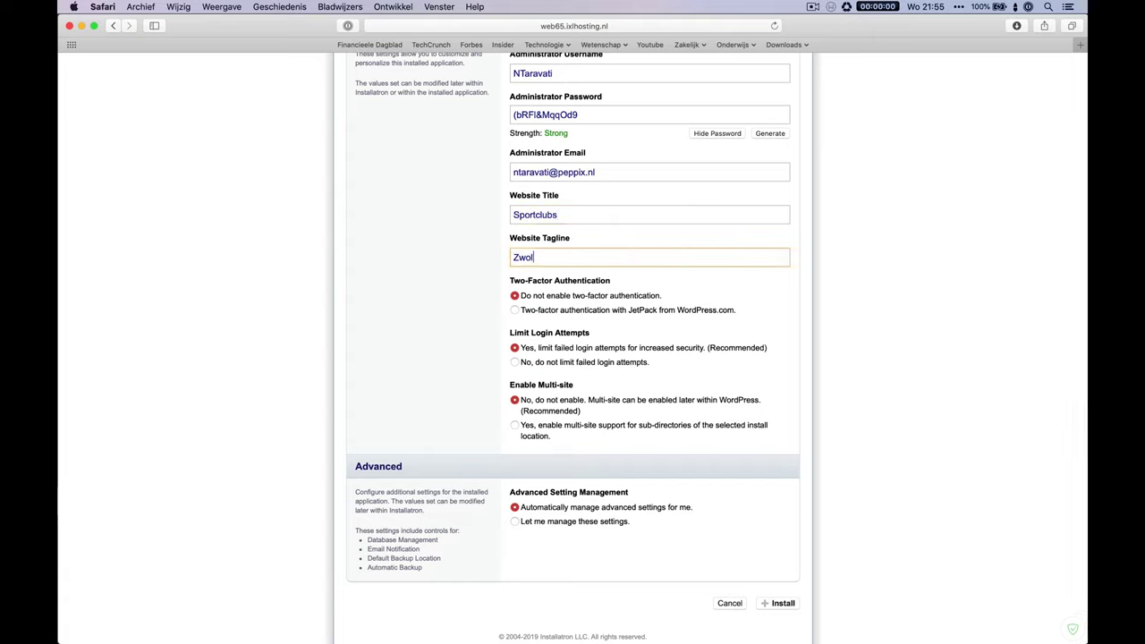
scroll(573, 349, "down", 1)
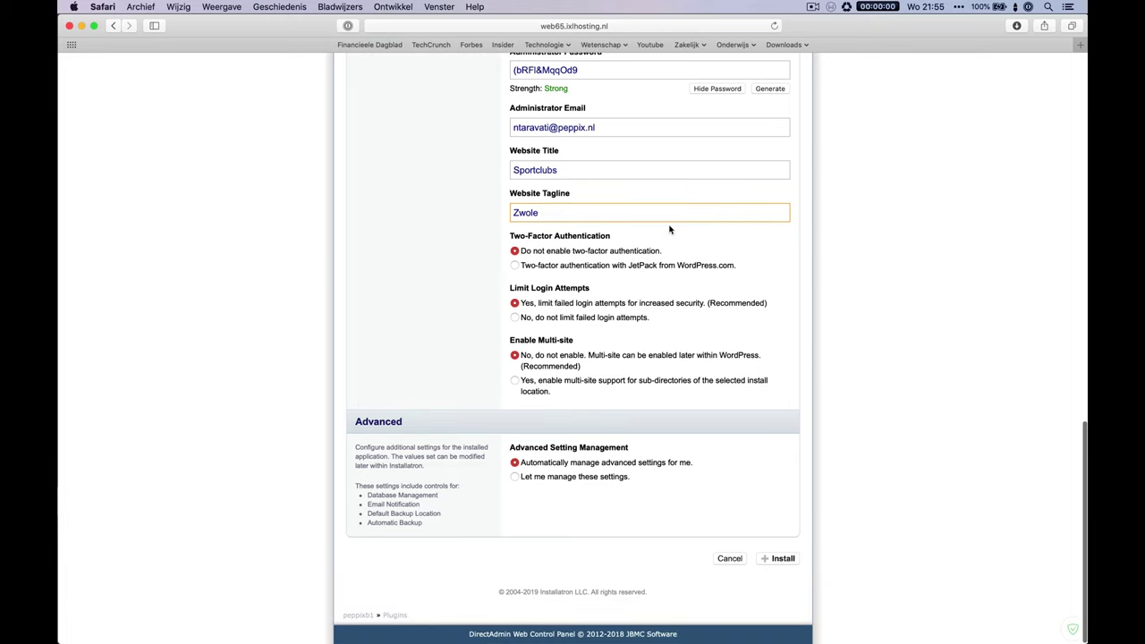
triple_click(521, 235)
left_click(543, 235)
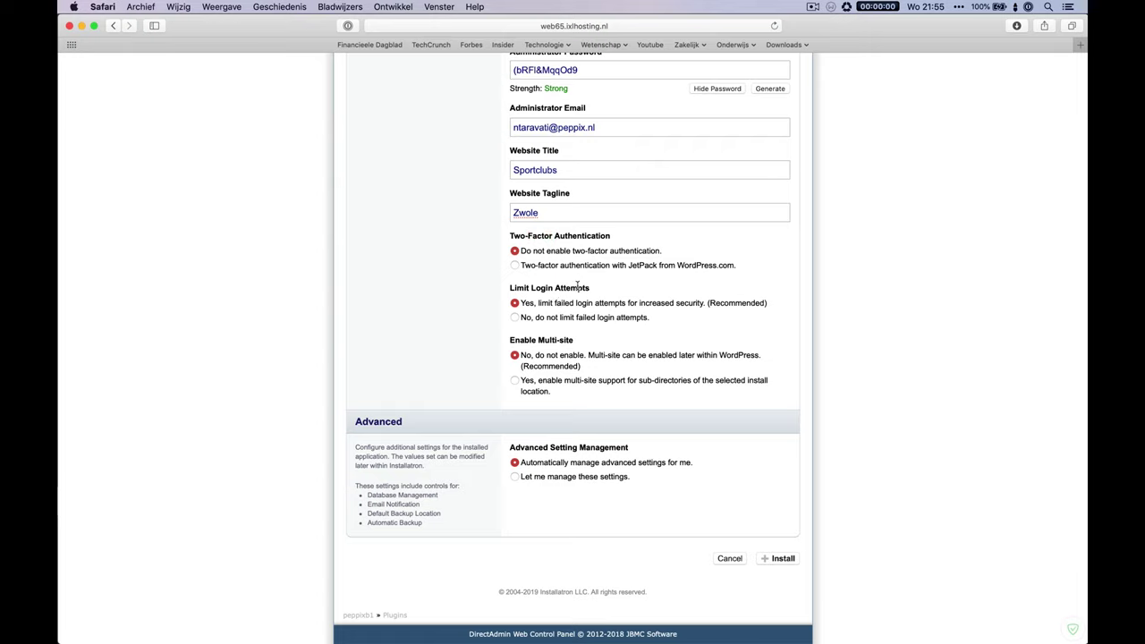
triple_click(577, 287)
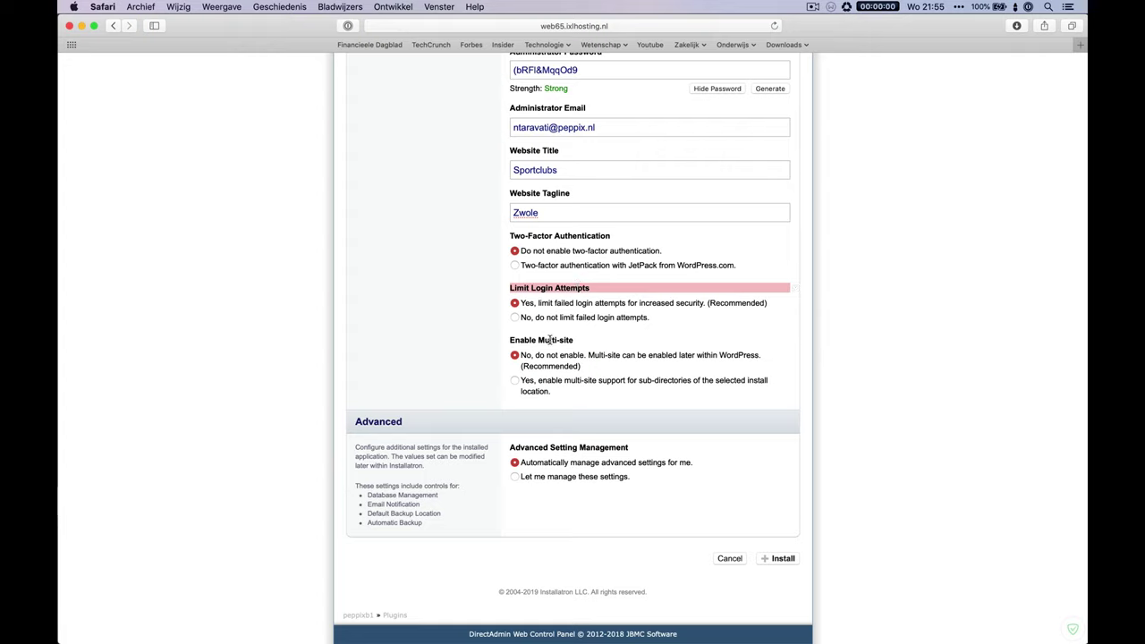
left_click_drag(538, 340, 576, 337)
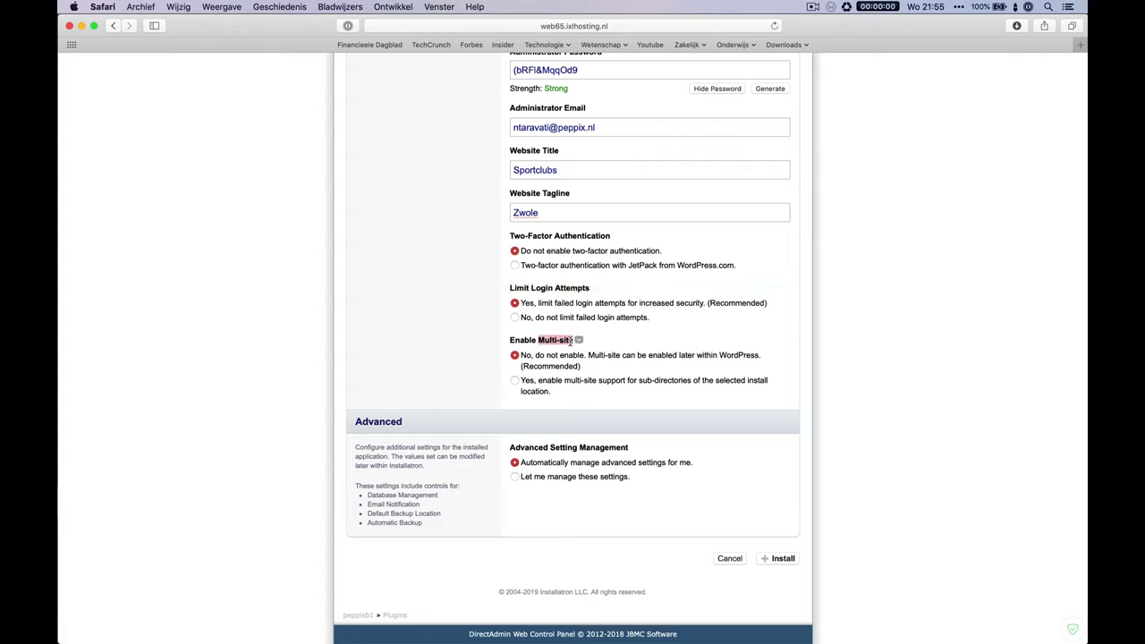
left_click(604, 488)
- Select 'Let me manage these settings.' and review the database, notification and backup options
left_click(576, 480)
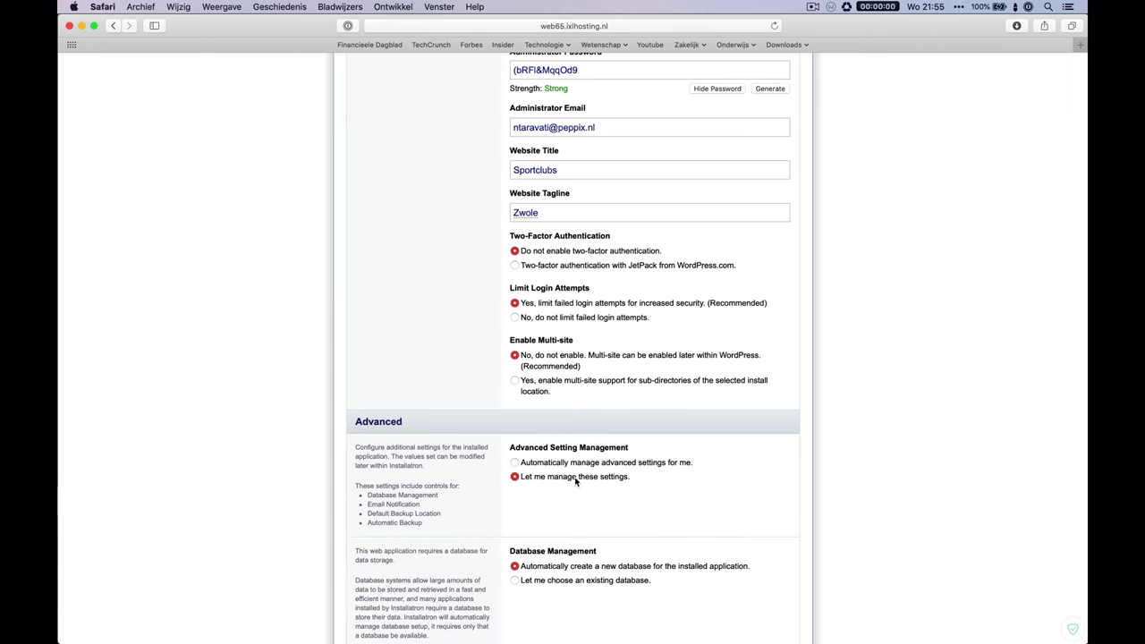
scroll(576, 478, "down", 3)
scroll(576, 475, "down", 4)
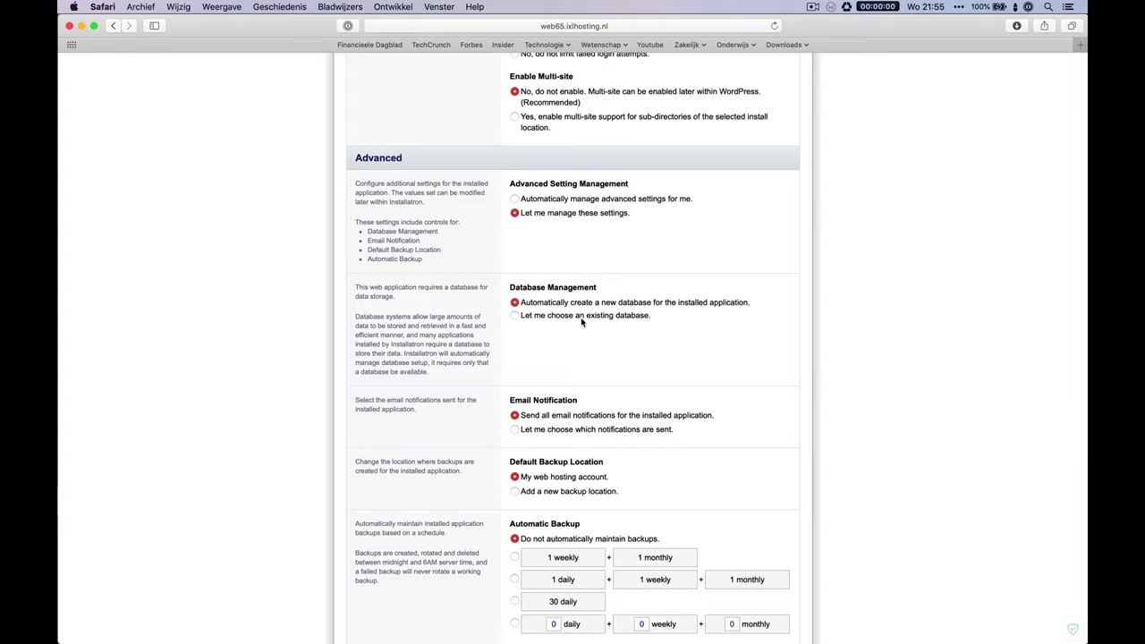
scroll(582, 322, "down", 3)
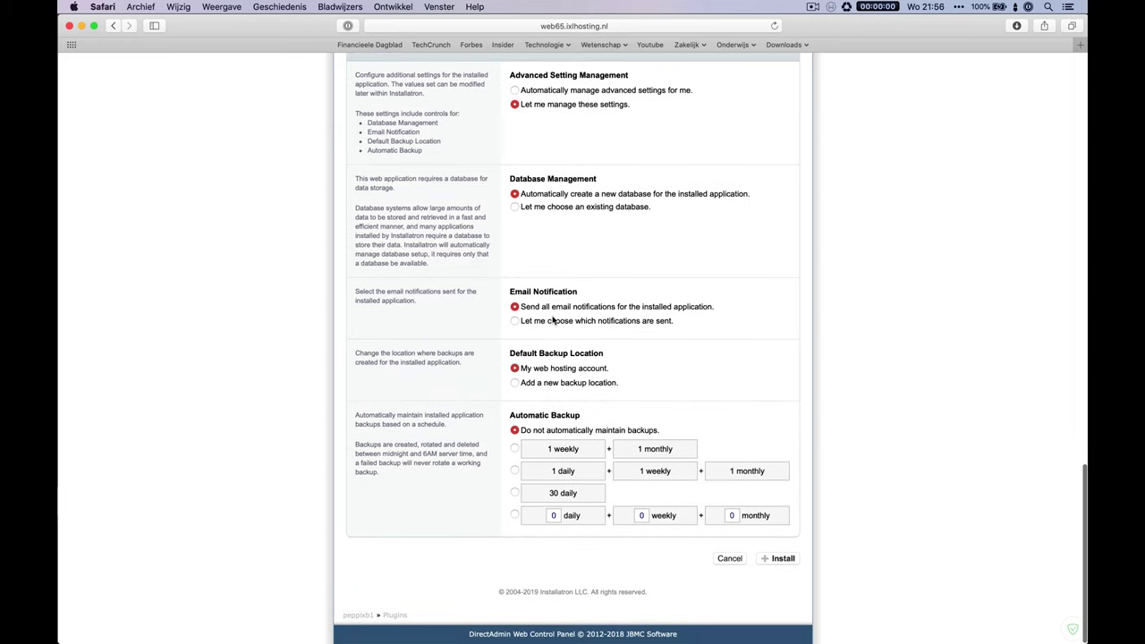
- Choose notifications individually, clear them with 'none', and keep only Update Complete and Update Error
left_click(553, 324)
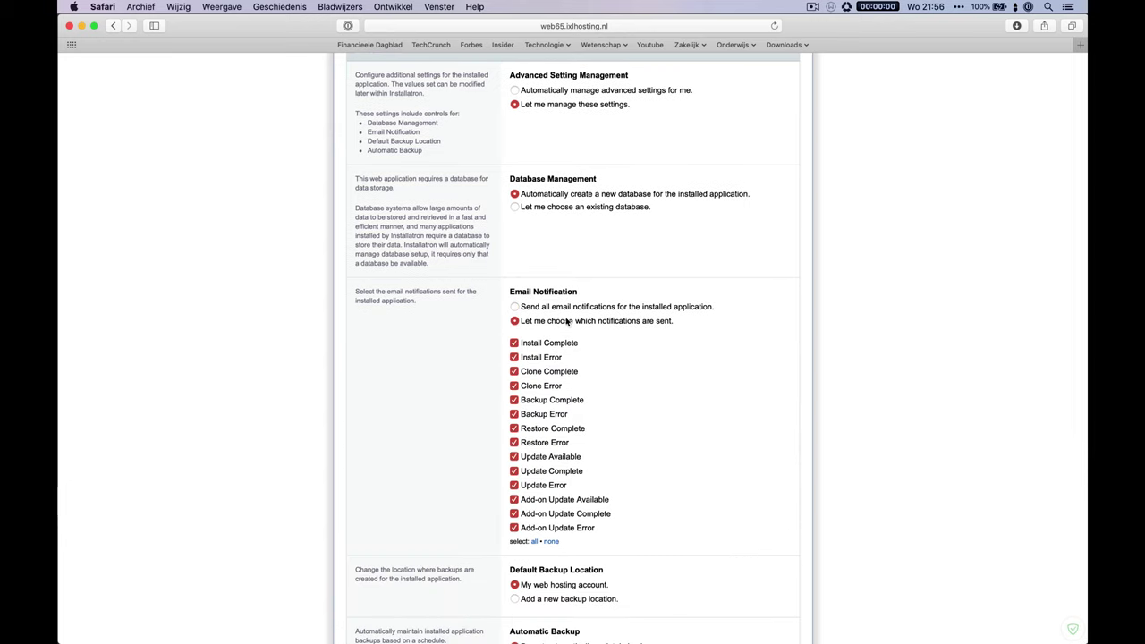
scroll(567, 322, "down", 4)
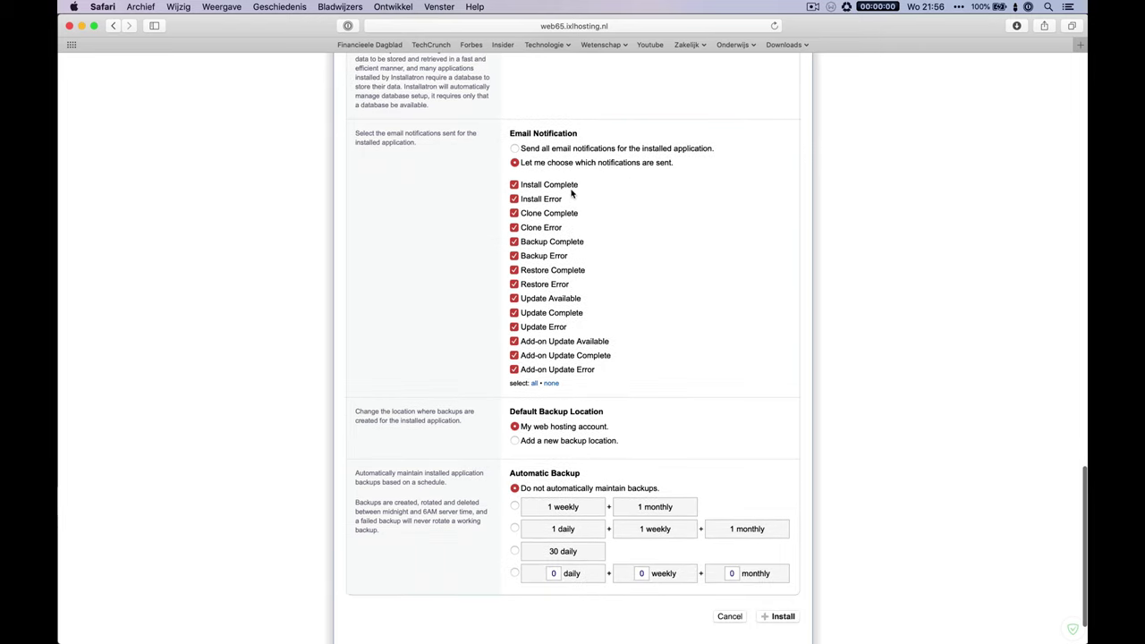
left_click(575, 185)
left_click(548, 202)
left_click(544, 216)
scroll(550, 386, "down", 1)
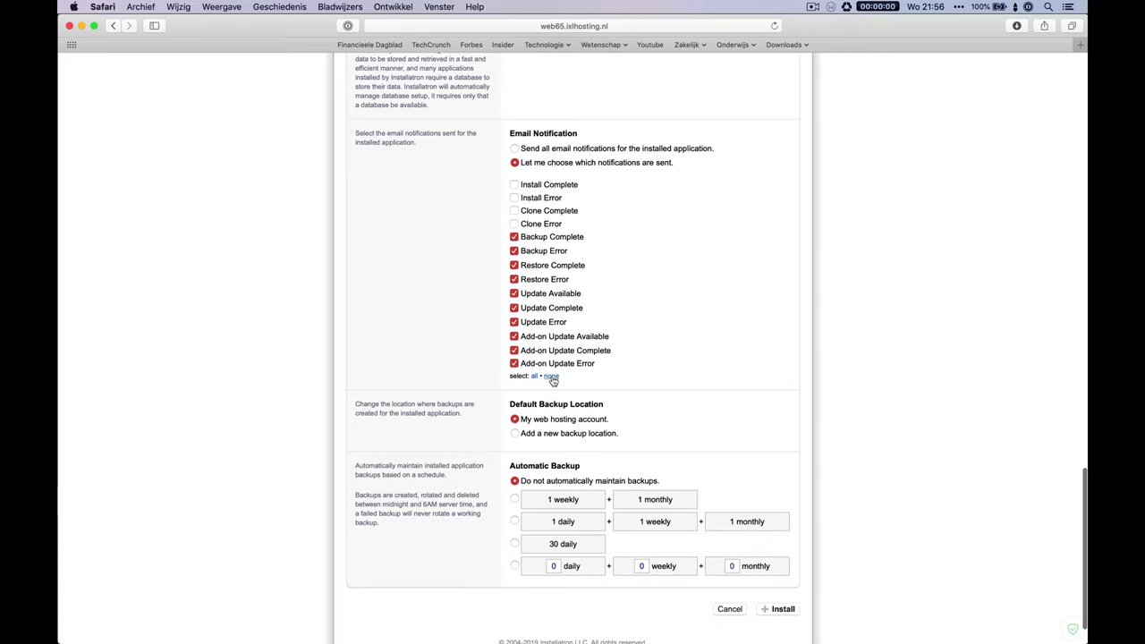
left_click(551, 377)
scroll(586, 417, "down", 2)
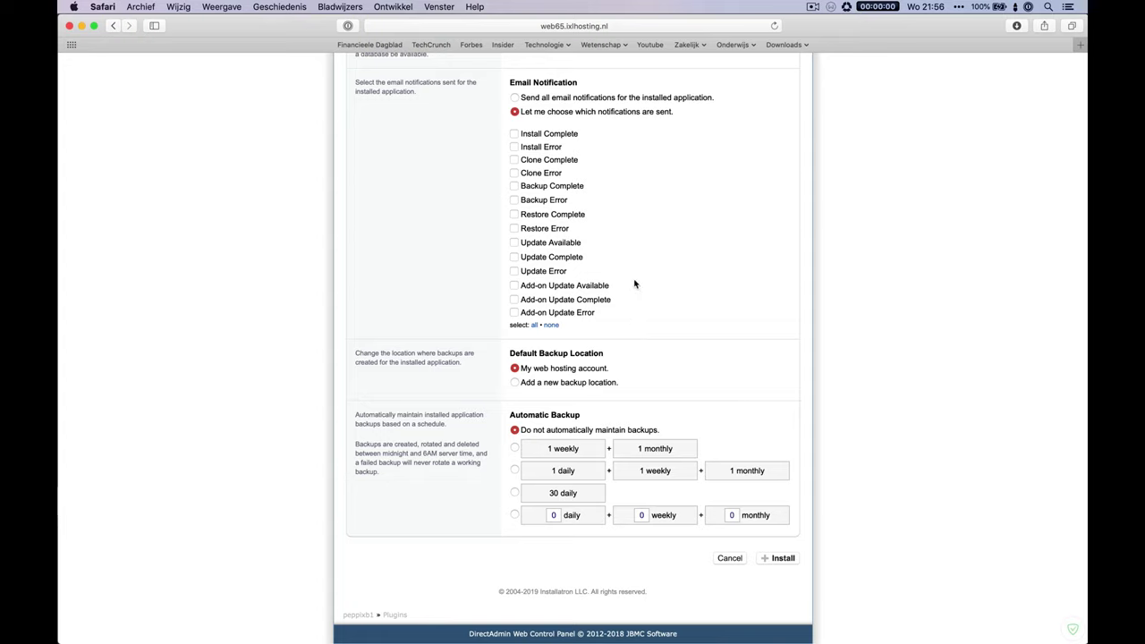
left_click(515, 258)
- Install WordPress and wait until Sportclubs 5.1.1 appears completed in My Applications
left_click(784, 558)
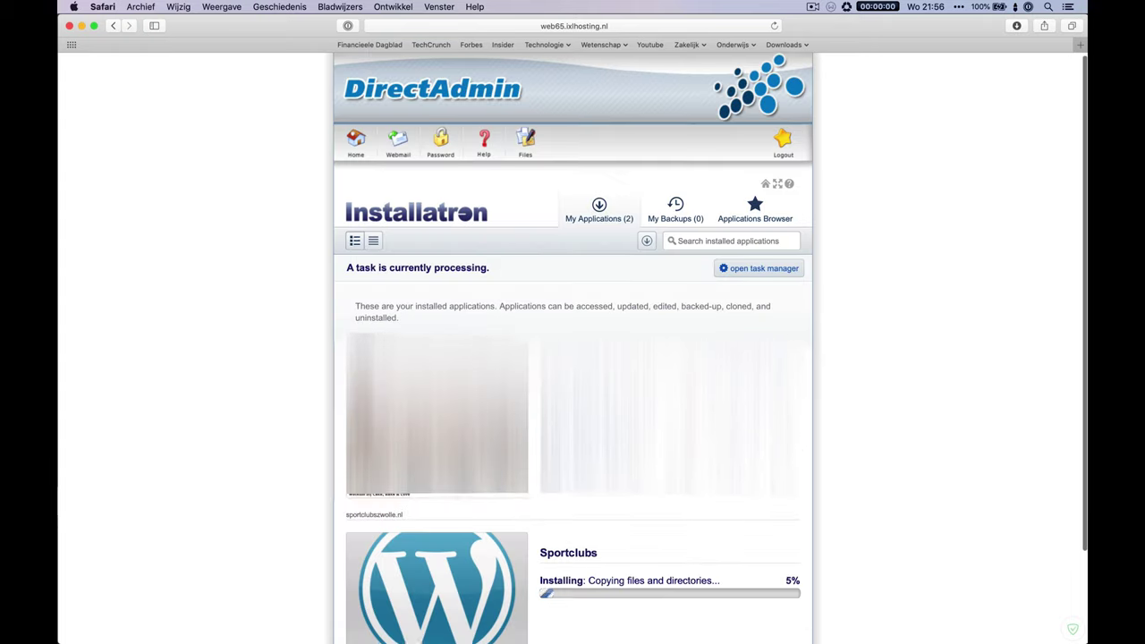
scroll(786, 437, "down", 3)
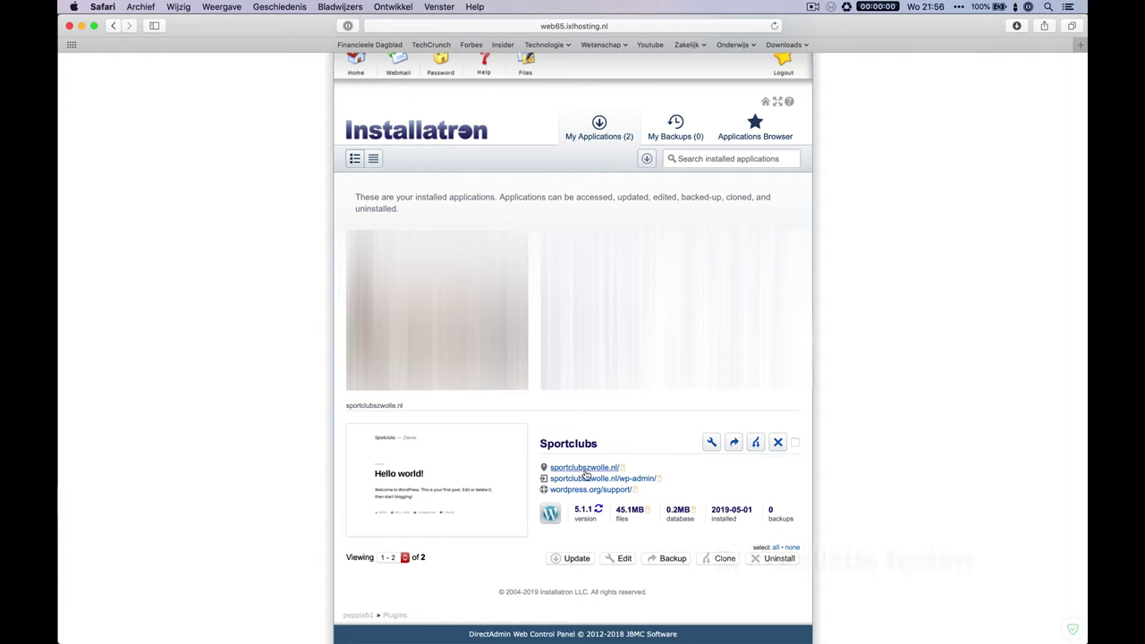
- Open the Sportclubs wp-admin link and accept the sportclubszwolle.nl certificate warning
left_click(649, 480)
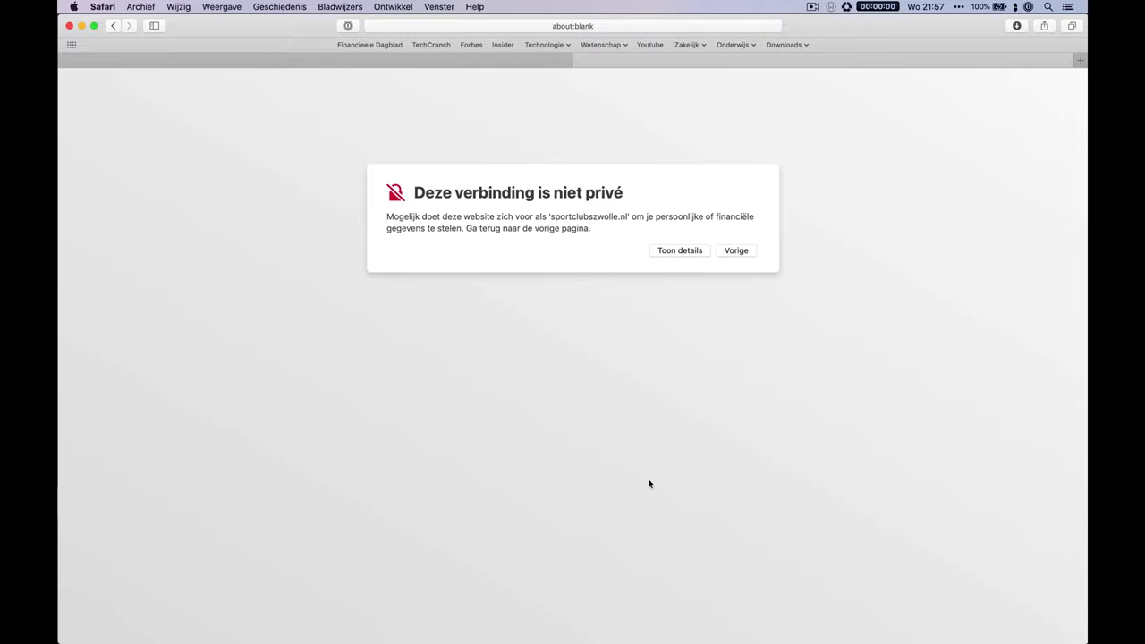
left_click(690, 254)
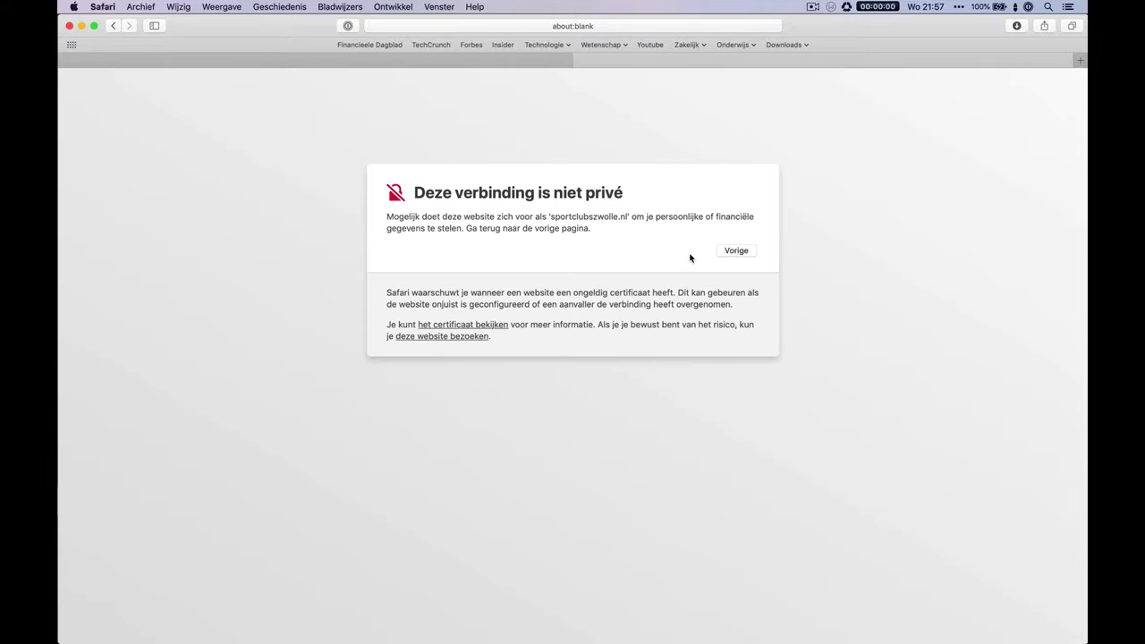
left_click(480, 337)
left_click(643, 142)
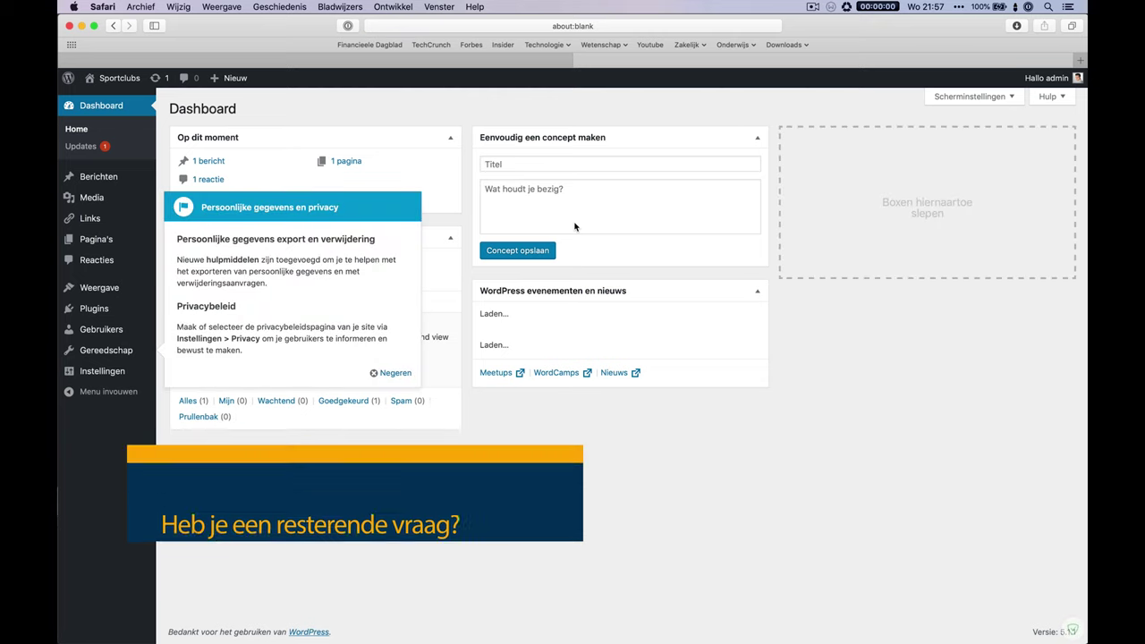
- Dismiss the privacy popup with Negeren, view Berichten and Pagina's, then start a Nieuwe pagina
left_click(390, 376)
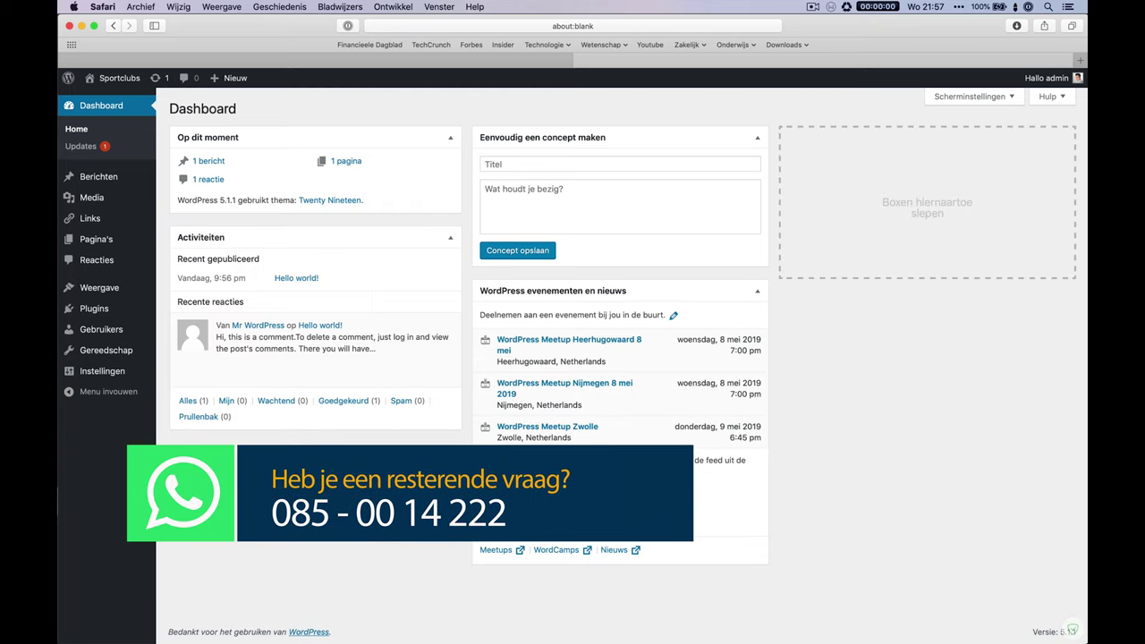
left_click(136, 176)
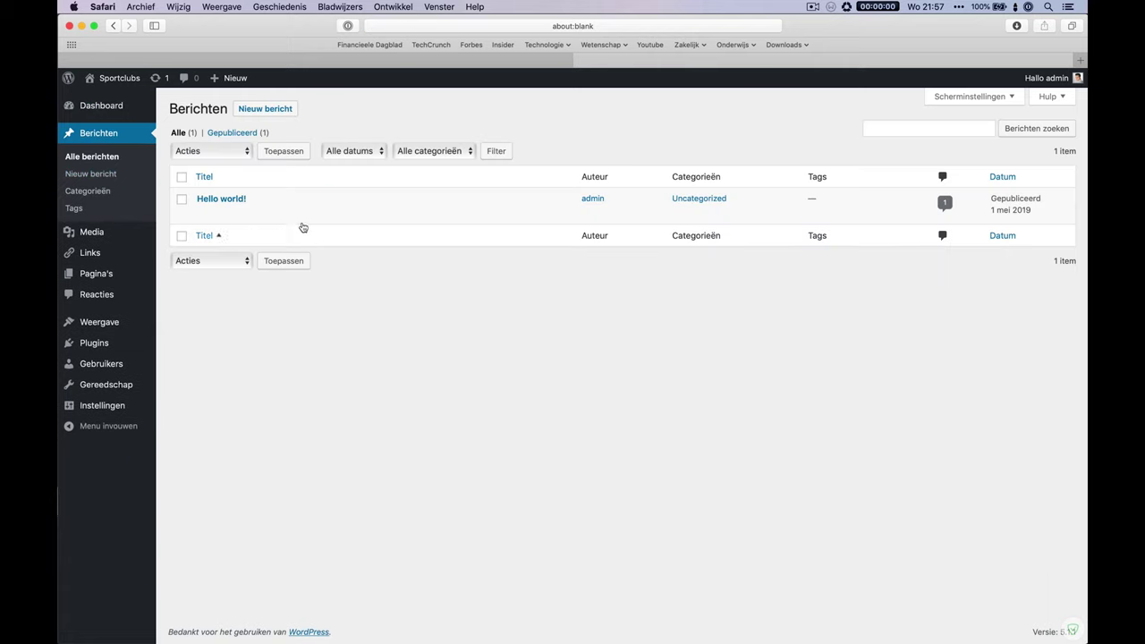
left_click(315, 213)
left_click(95, 273)
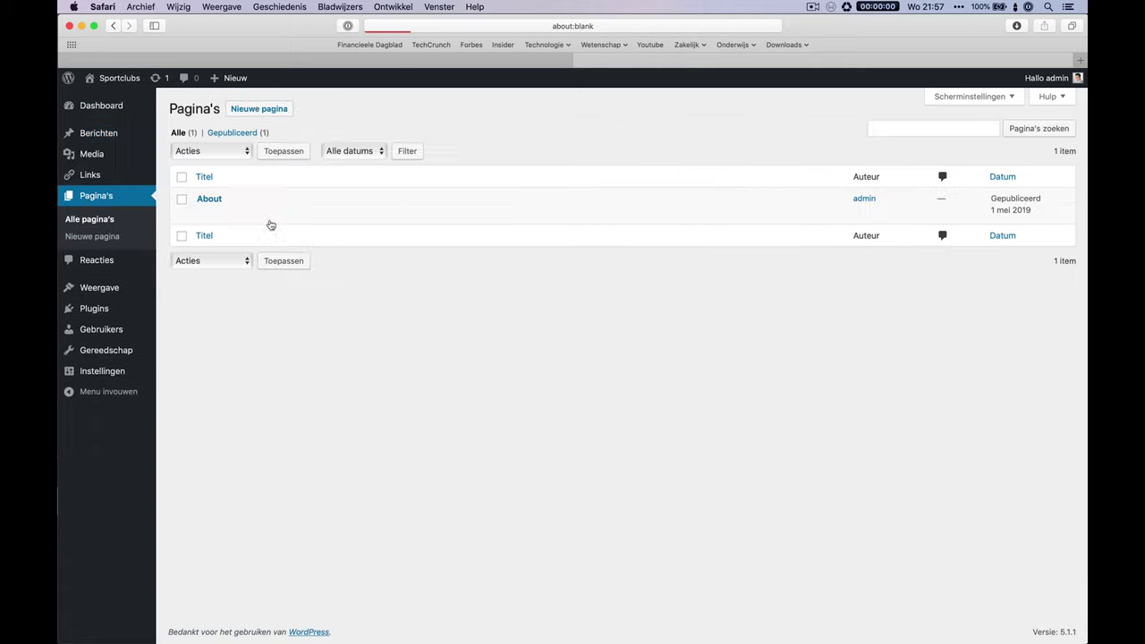
left_click(251, 106)
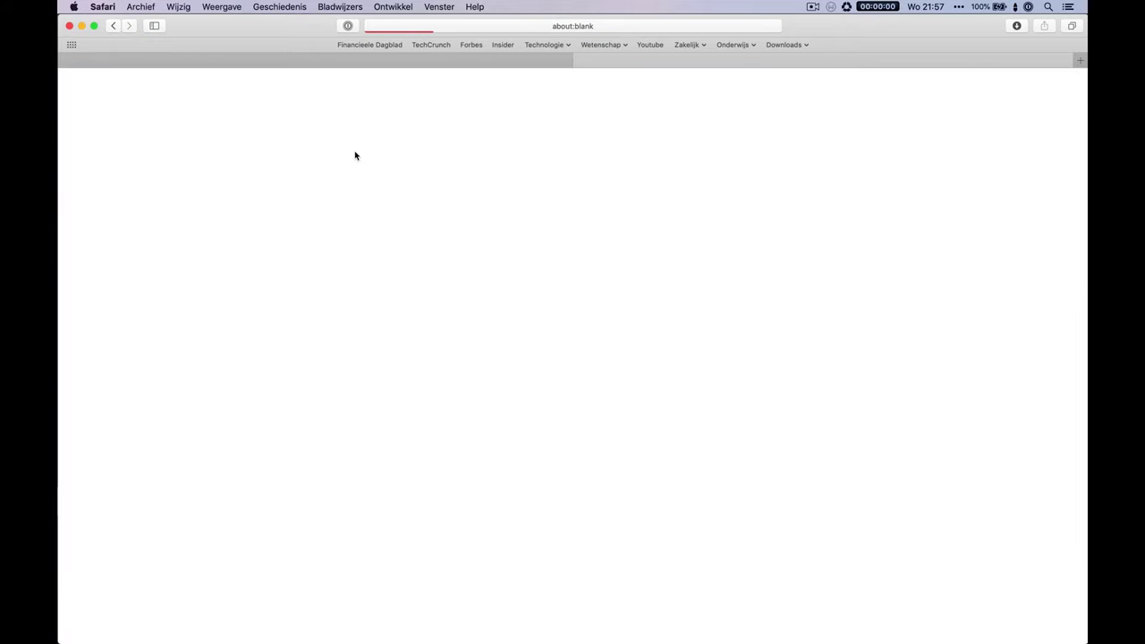